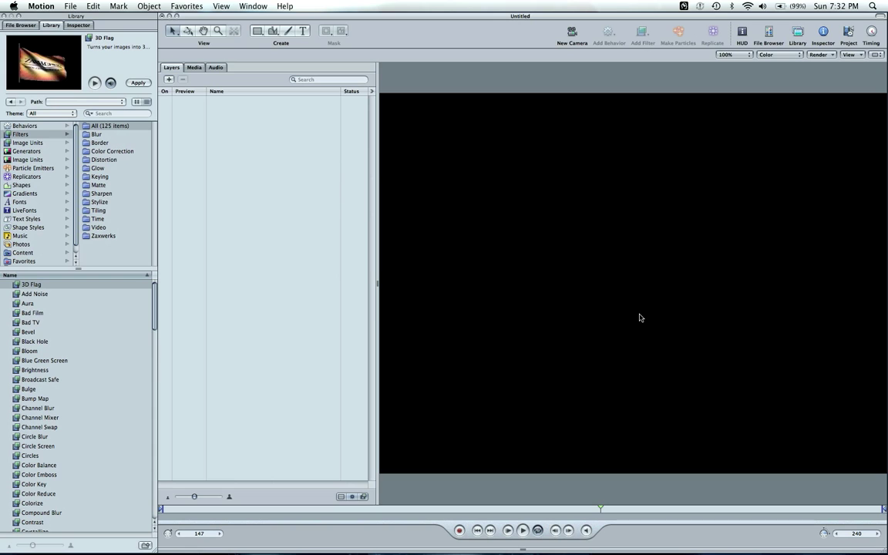
# Step down from 3D Flag to the Bad Film filter to preview it, then bring up Finder.
pyautogui.press('Down')
pyautogui.press('Down')
pyautogui.press('Down')
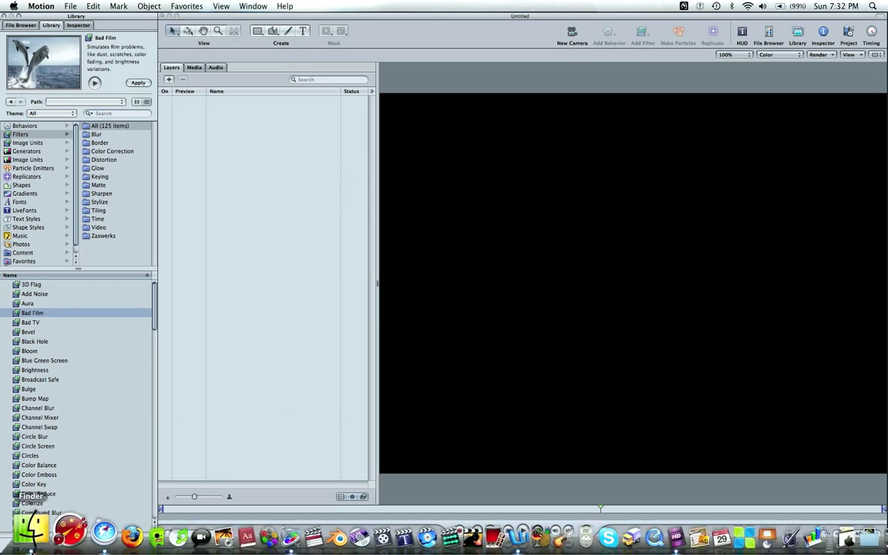
pyautogui.click(28, 529)
# Browse the Desktop files in Finder, then hide Finder to return to Motion.
pyautogui.click(292, 248)
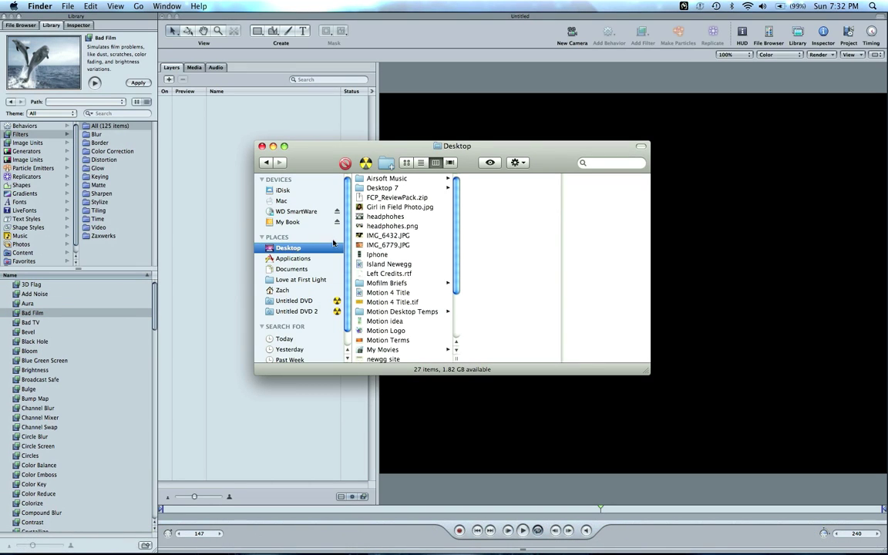
pyautogui.scroll(-5, 409, 347)
pyautogui.press('super+h')
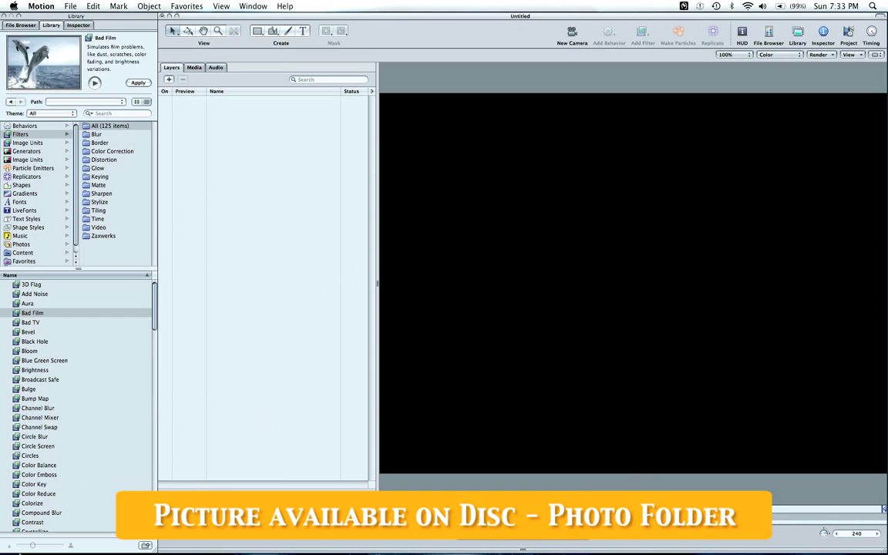
# Drag the Old TV photo from the Desktop into Motion and centre it in the frame.
pyautogui.click(28, 529)
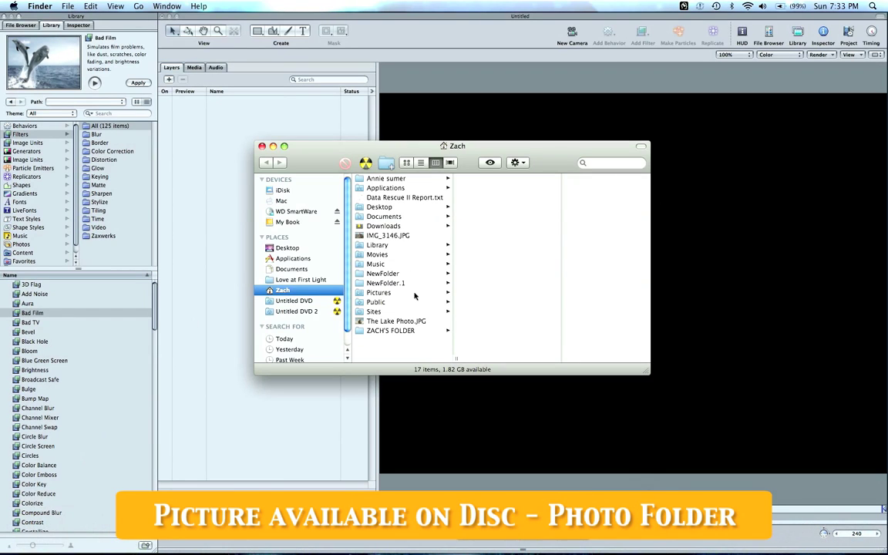
pyautogui.click(287, 247)
pyautogui.moveTo(378, 310); pyautogui.dragTo(730, 259)
pyautogui.click(262, 146)
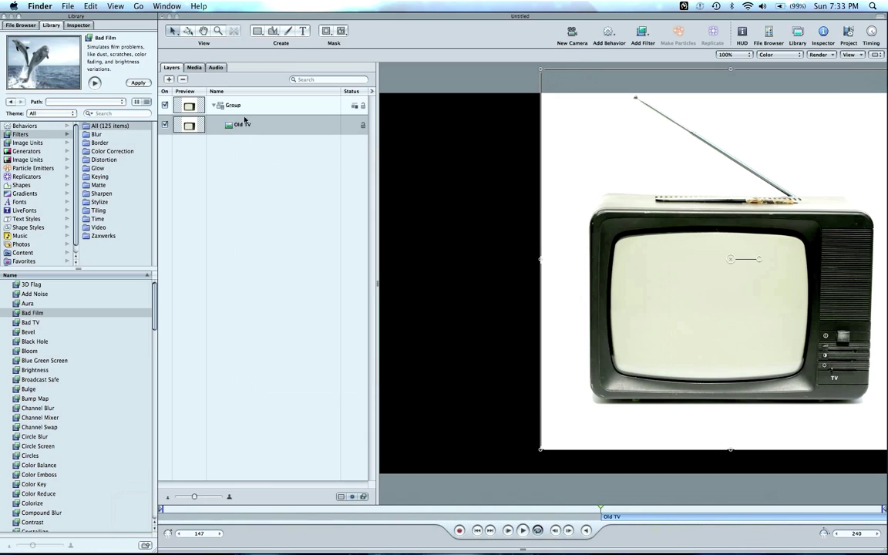
pyautogui.click(239, 123)
pyautogui.moveTo(600, 166); pyautogui.dragTo(507, 181)
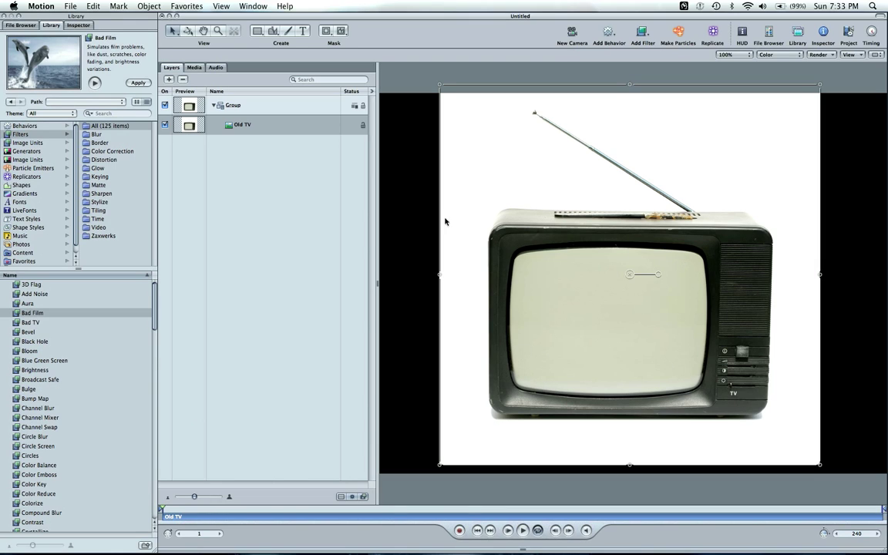
# Fit the canvas to the window with the layers pane hidden, and nudge the Old TV image slightly.
pyautogui.click(412, 171)
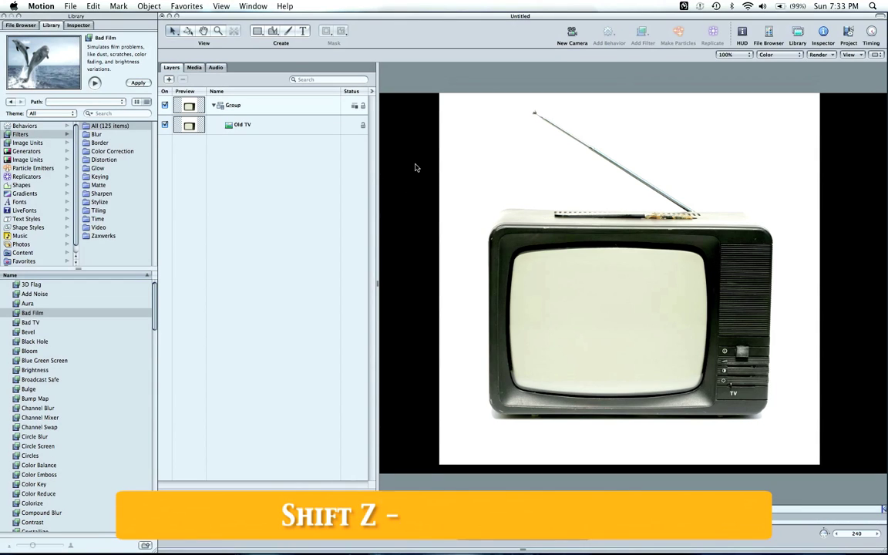
pyautogui.hotkey('shift', 'z')
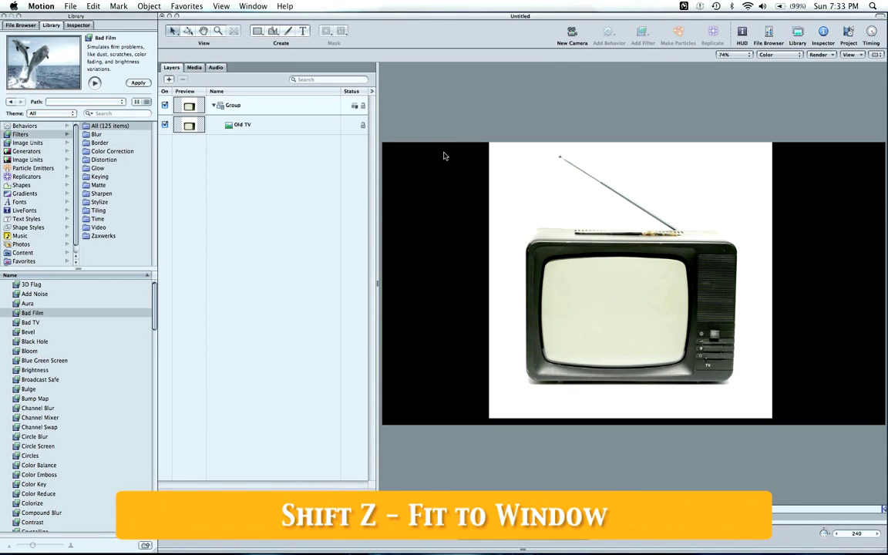
pyautogui.press('F5')
pyautogui.hotkey('shift', 'z')
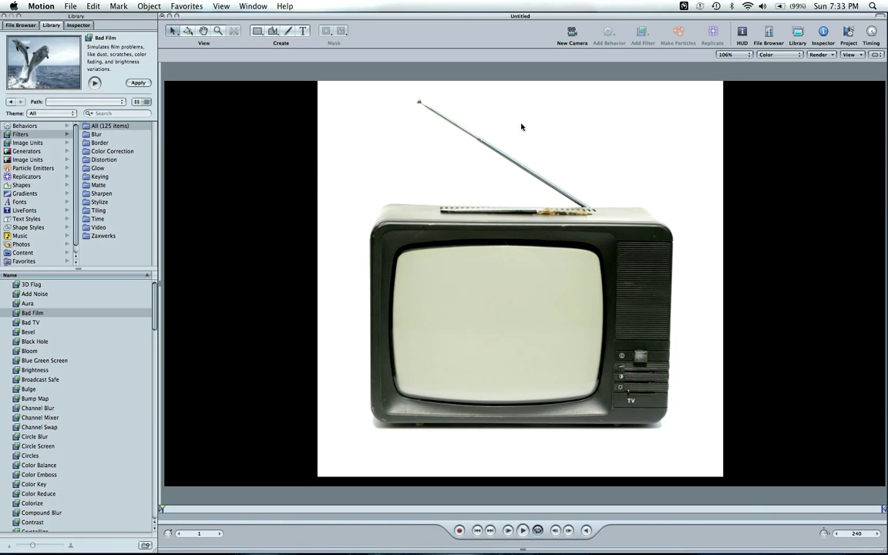
pyautogui.moveTo(521, 127); pyautogui.dragTo(526, 129)
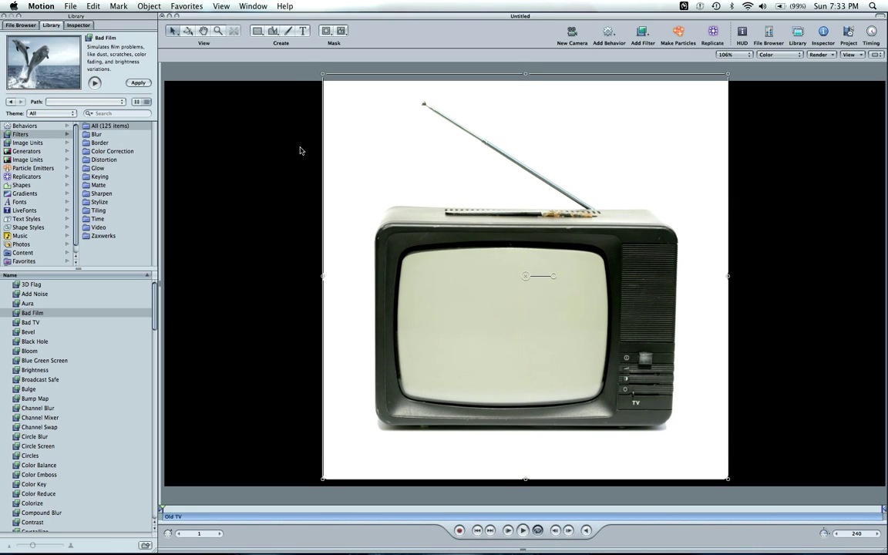
pyautogui.rightClick(250, 154)
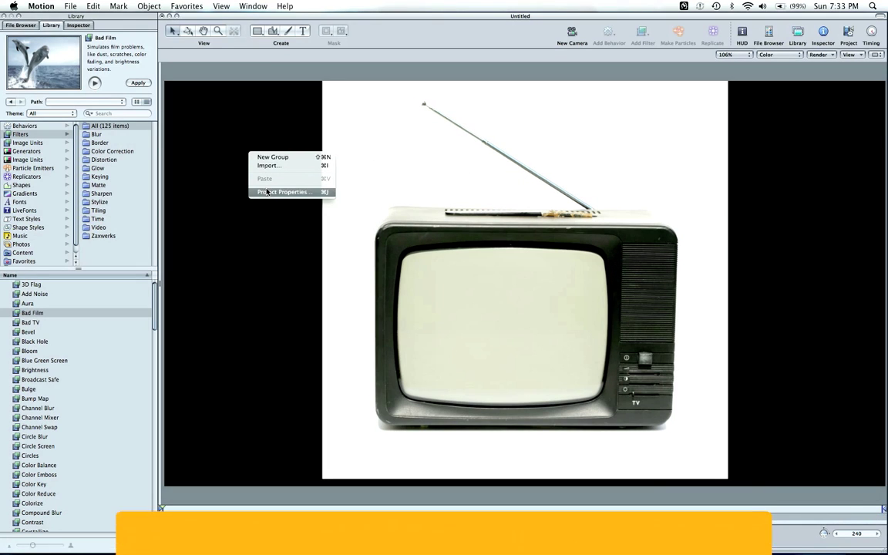
# Set the project background to Solid white in Project Properties, then lower the Old TV slightly.
pyautogui.click(268, 192)
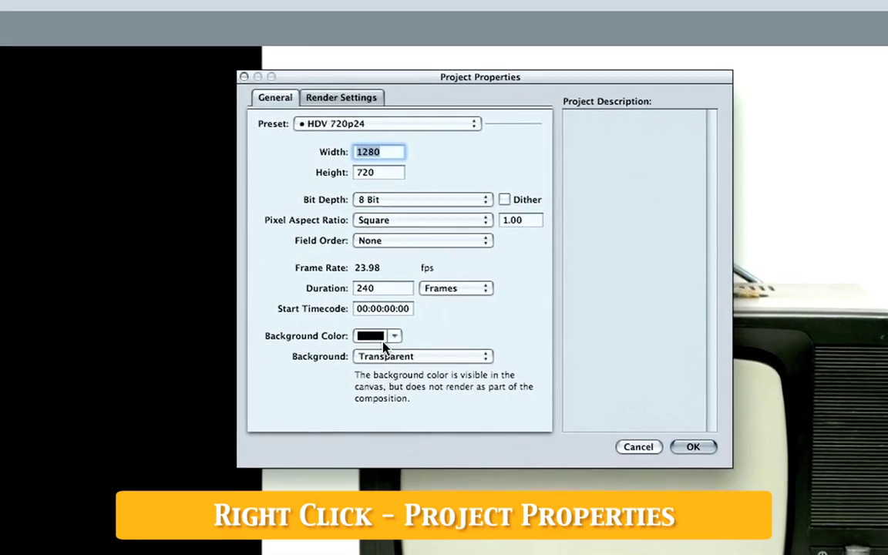
pyautogui.click(384, 239)
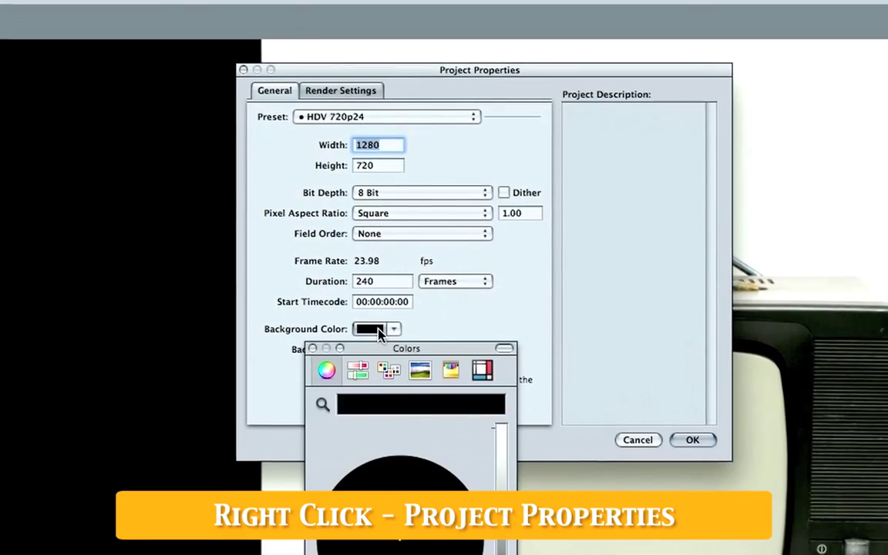
pyautogui.click(322, 404)
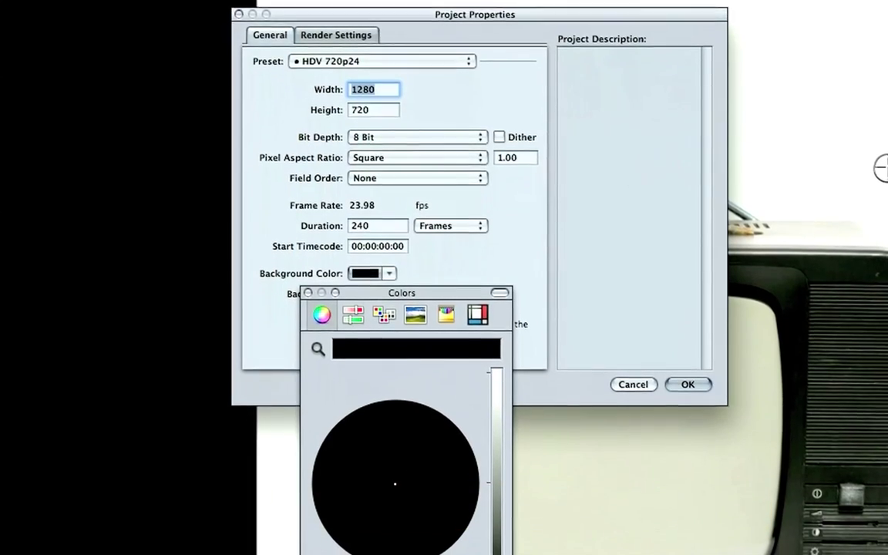
pyautogui.click(879, 168)
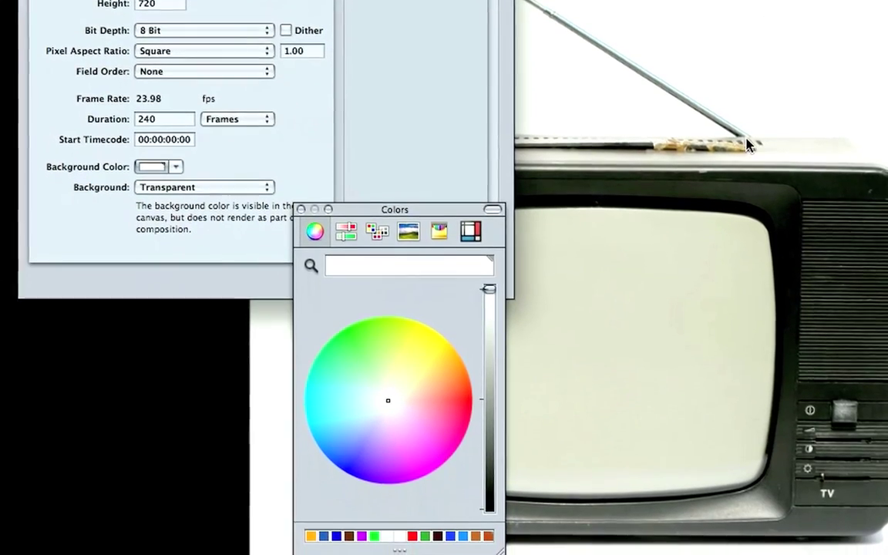
pyautogui.click(230, 187)
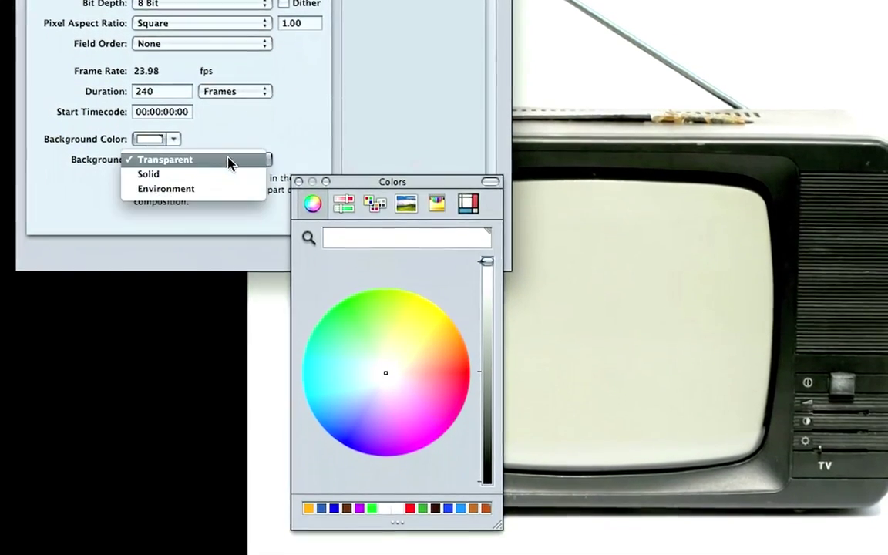
pyautogui.click(196, 160)
pyautogui.click(148, 174)
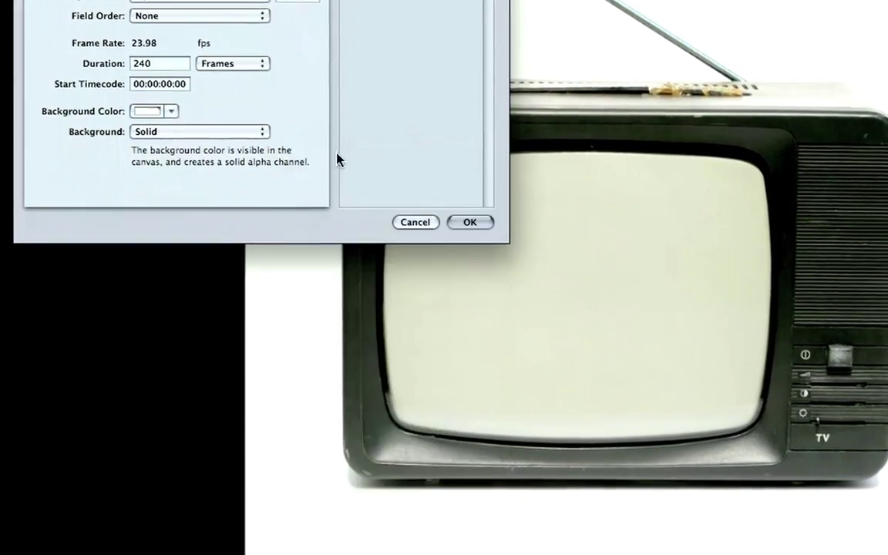
pyautogui.click(469, 222)
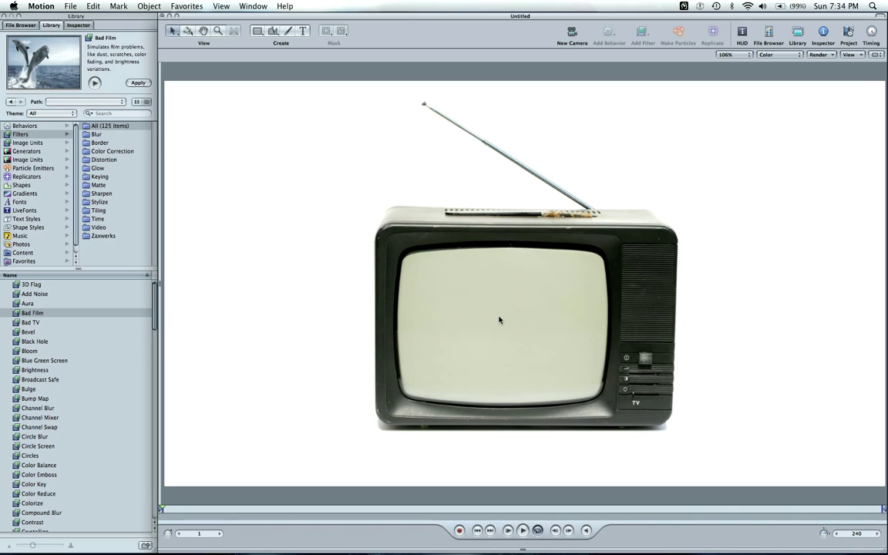
pyautogui.moveTo(499, 320); pyautogui.dragTo(472, 327)
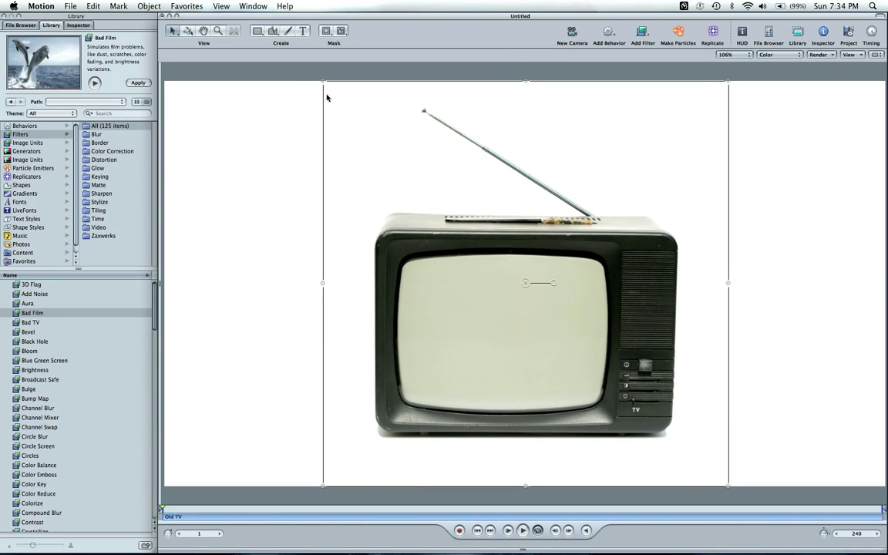
# Draw a rectangle across the bottom of the frame with the Rectangle tool.
pyautogui.click(794, 196)
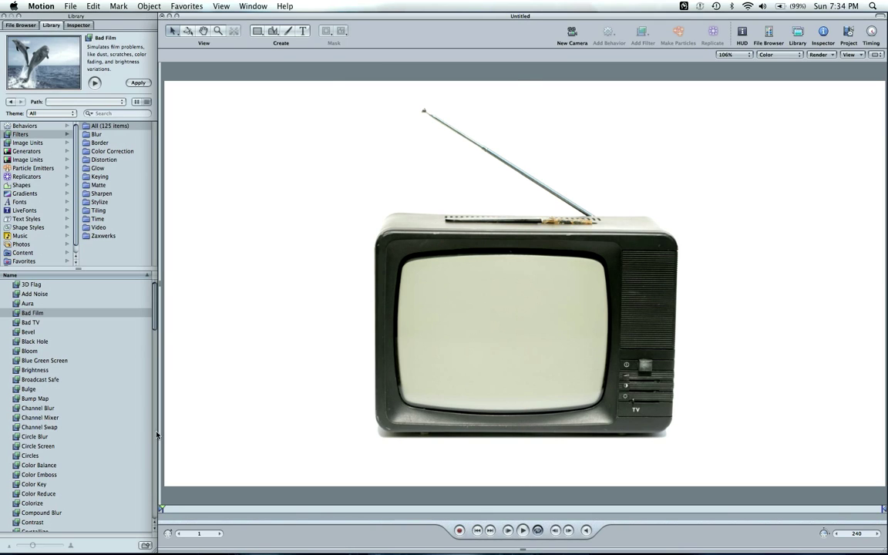
pyautogui.click(256, 35)
pyautogui.moveTo(191, 423); pyautogui.dragTo(844, 495)
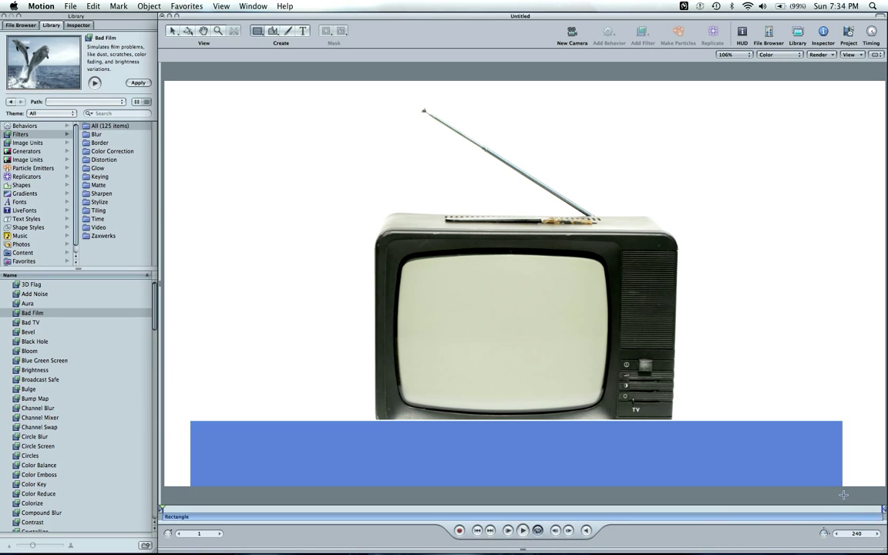
pyautogui.click(748, 35)
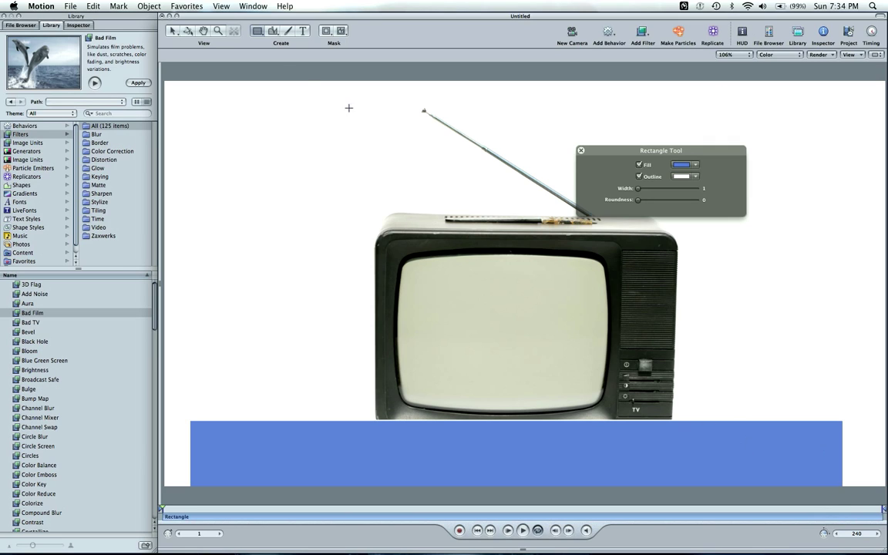
# Remove the rectangle's outline and fill it with white sampled from the canvas.
pyautogui.press('s')
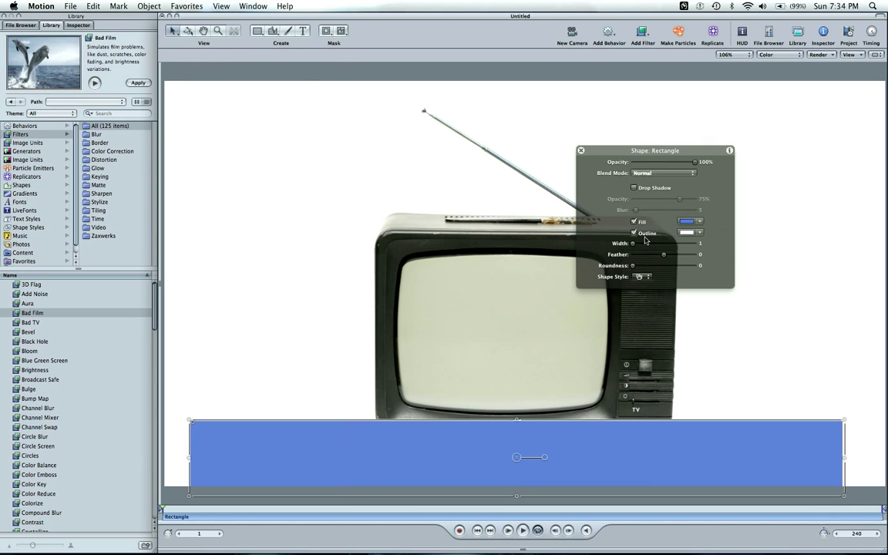
pyautogui.click(636, 234)
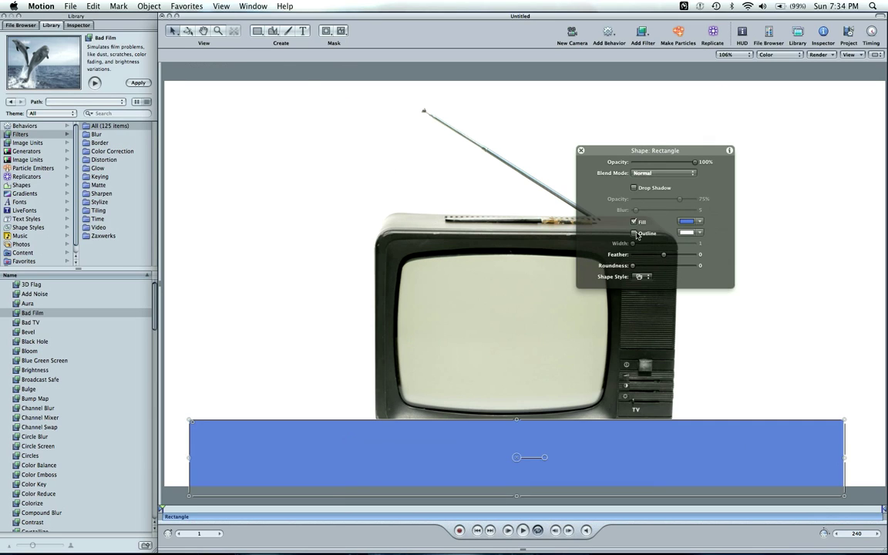
pyautogui.click(686, 221)
pyautogui.click(355, 279)
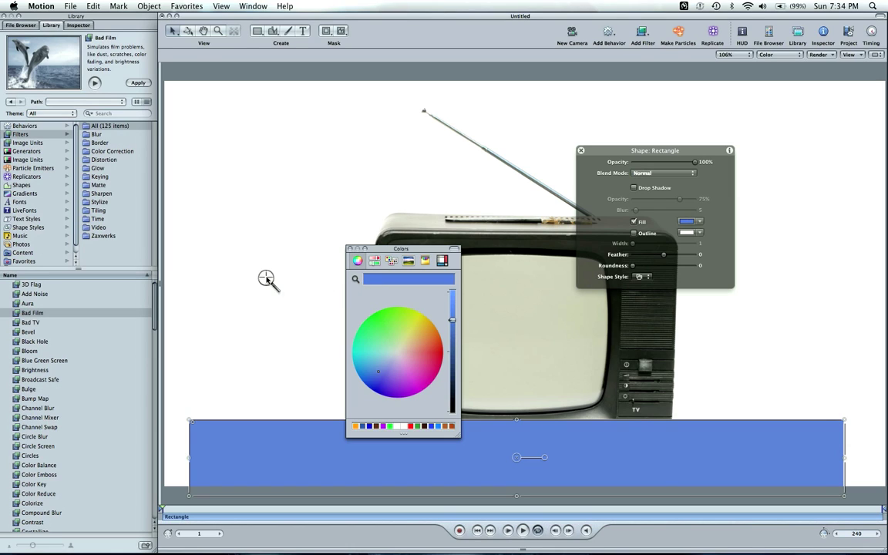
pyautogui.click(267, 281)
pyautogui.click(349, 249)
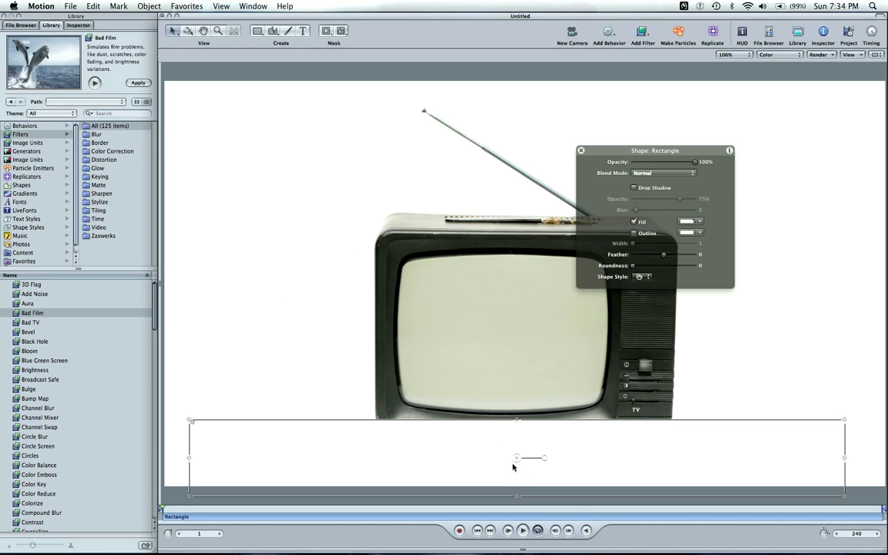
pyautogui.click(188, 32)
# Tilt the rectangle back into a floor plane and scale it wide beneath the TV.
pyautogui.moveTo(512, 427); pyautogui.dragTo(518, 390)
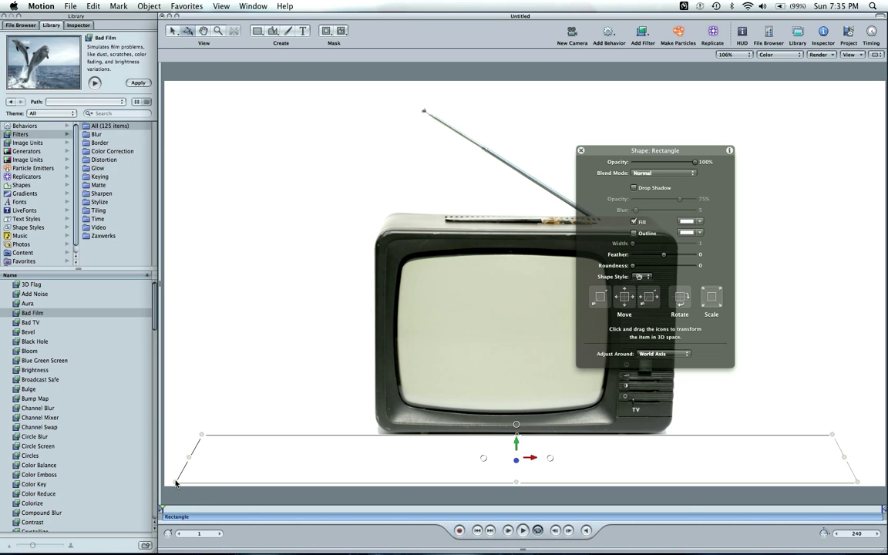
pyautogui.moveTo(176, 484); pyautogui.dragTo(504, 435)
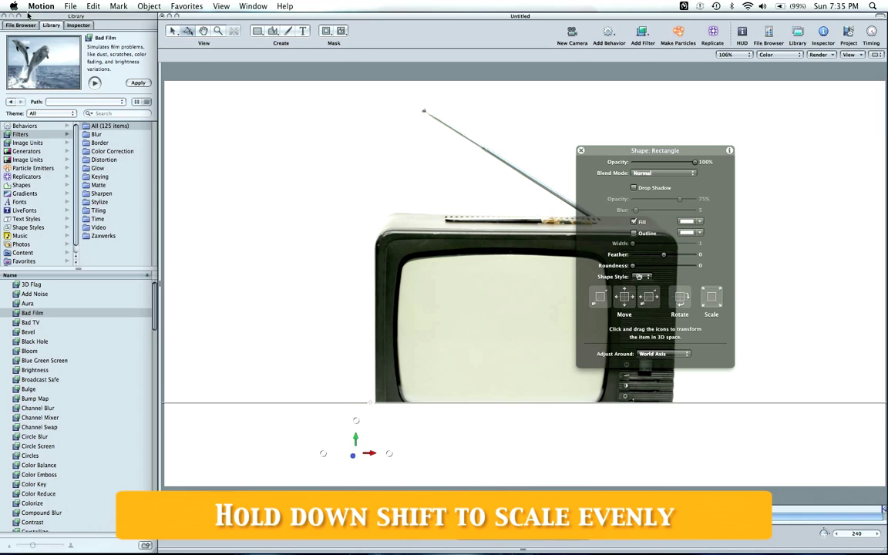
pyautogui.click(78, 26)
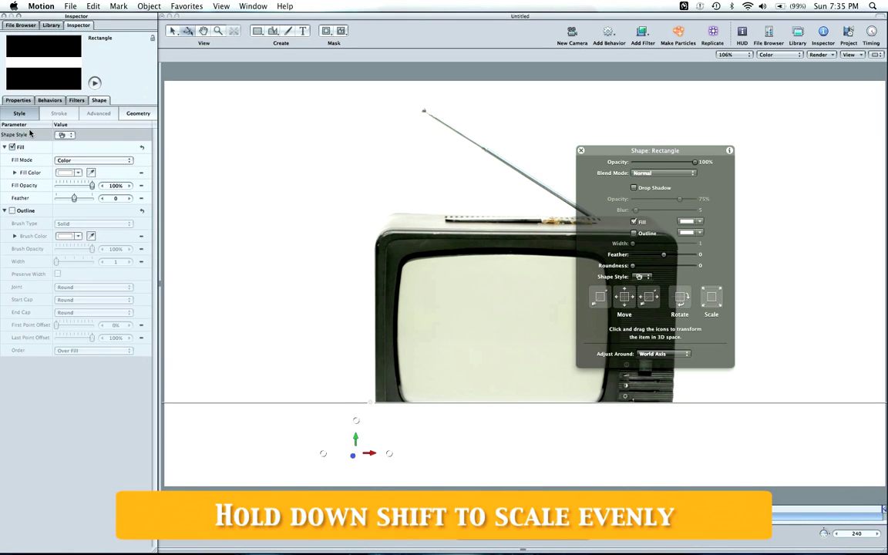
pyautogui.click(17, 100)
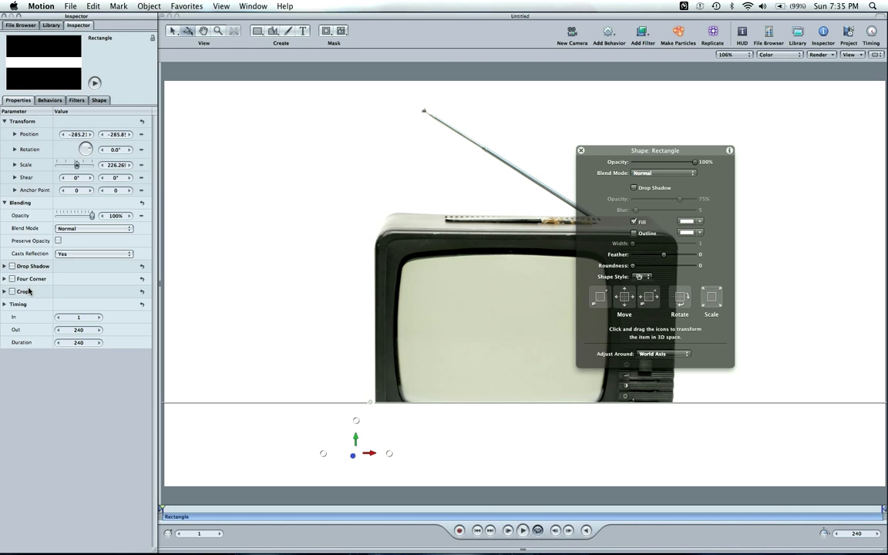
pyautogui.press('F5')
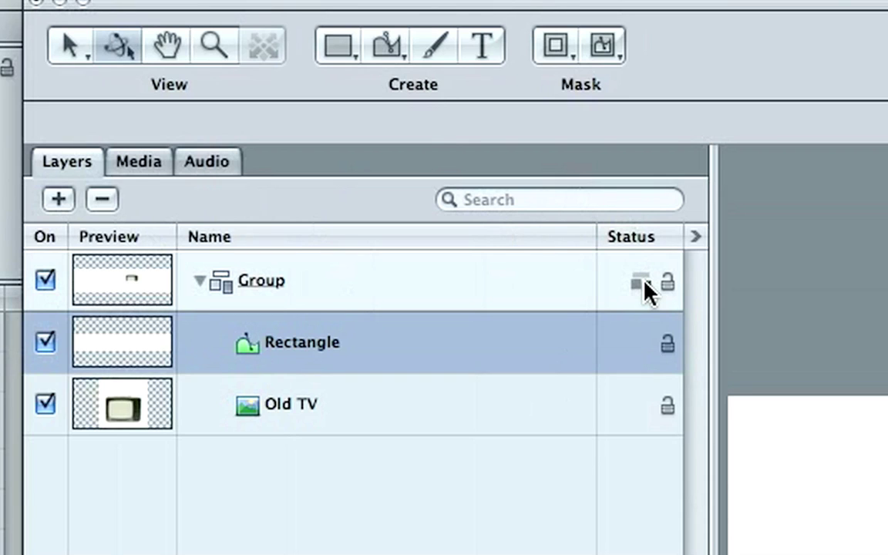
# Make the Group 3D, enable Reflection on the floor rectangle, and position it under the TV.
pyautogui.click(639, 284)
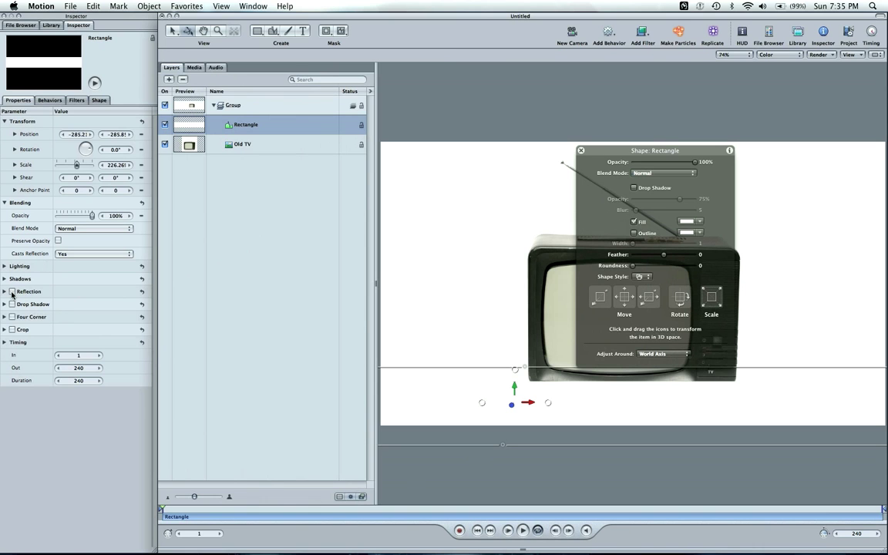
pyautogui.press('F5')
pyautogui.click(11, 291)
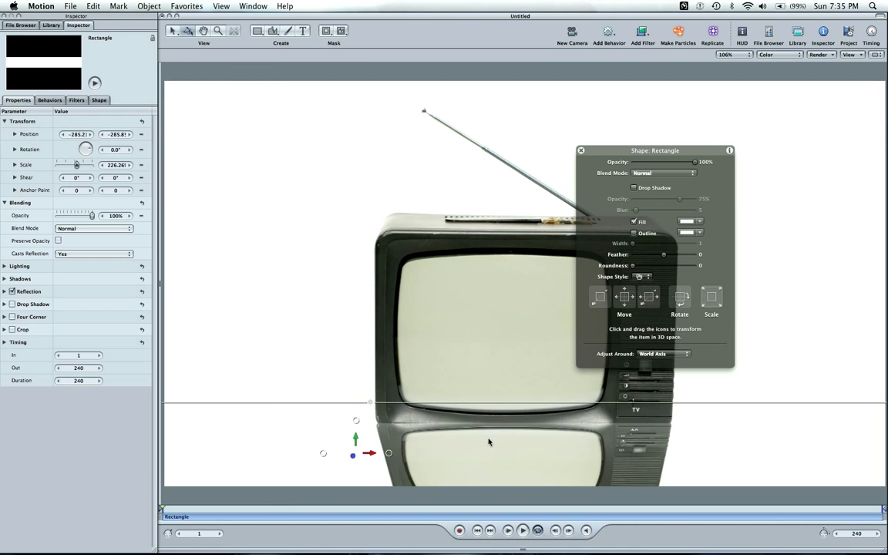
pyautogui.moveTo(441, 399); pyautogui.dragTo(457, 343)
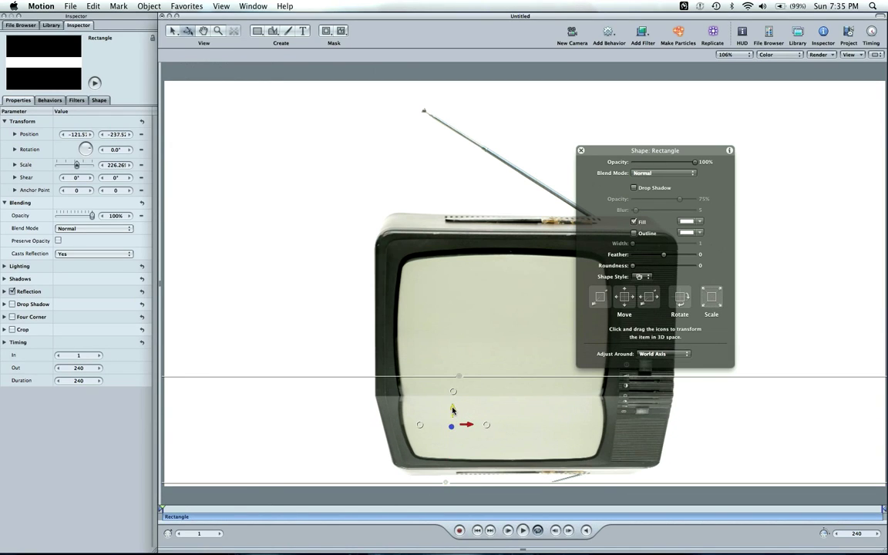
pyautogui.moveTo(453, 410); pyautogui.dragTo(452, 454)
# Add a new camera and dolly it back, then reposition the floor rectangle to about Y -314.
pyautogui.click(333, 301)
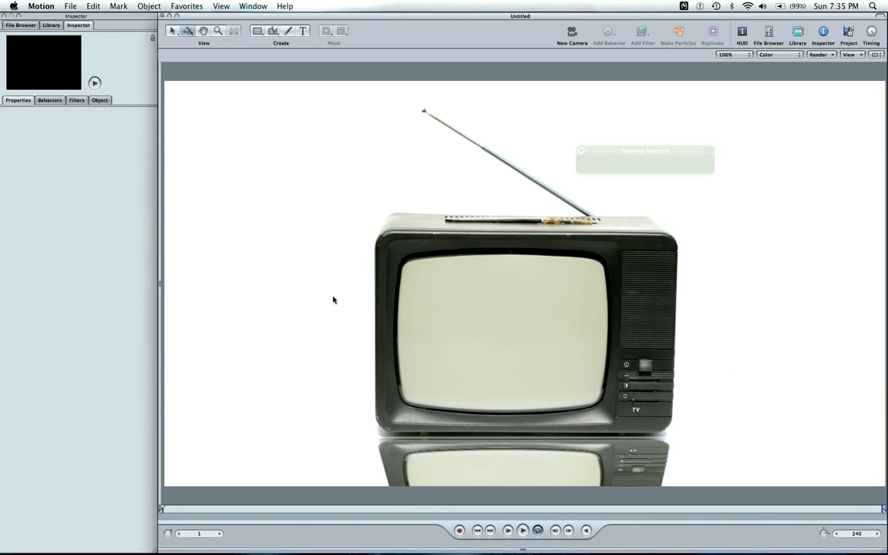
pyautogui.scroll(-2, 544, 293)
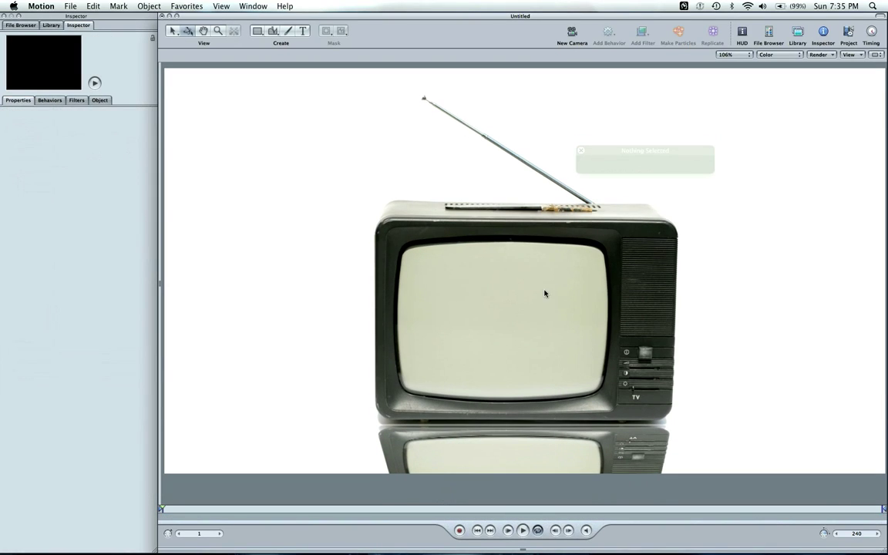
pyautogui.click(576, 33)
pyautogui.moveTo(874, 74); pyautogui.dragTo(541, 477)
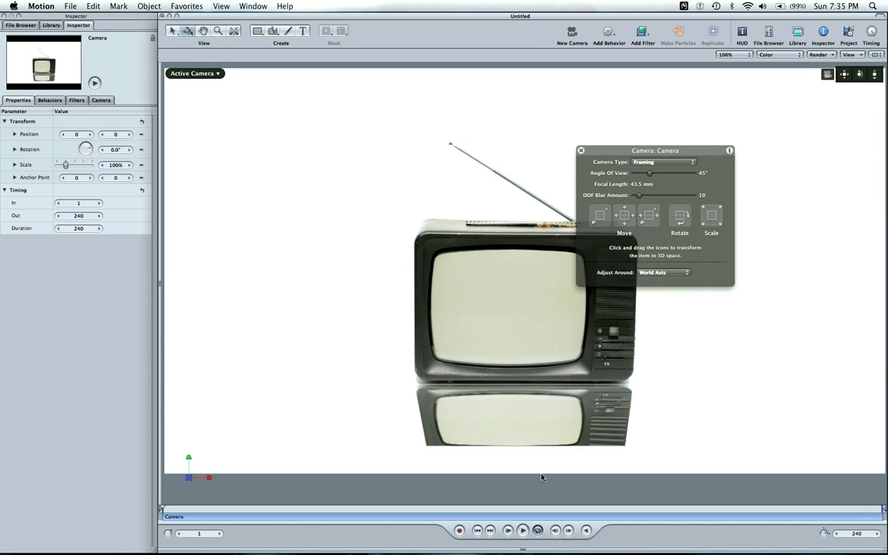
pyautogui.click(510, 431)
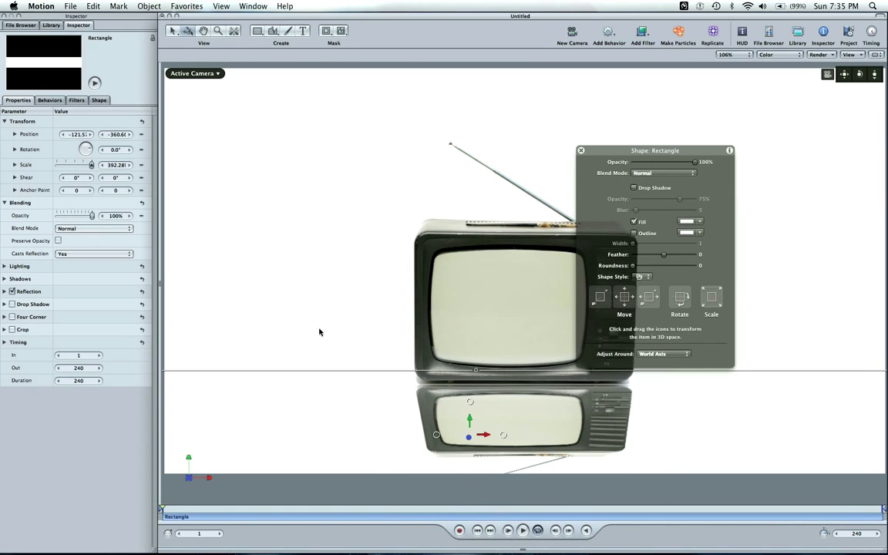
pyautogui.click(344, 349)
pyautogui.moveTo(447, 394); pyautogui.dragTo(549, 427)
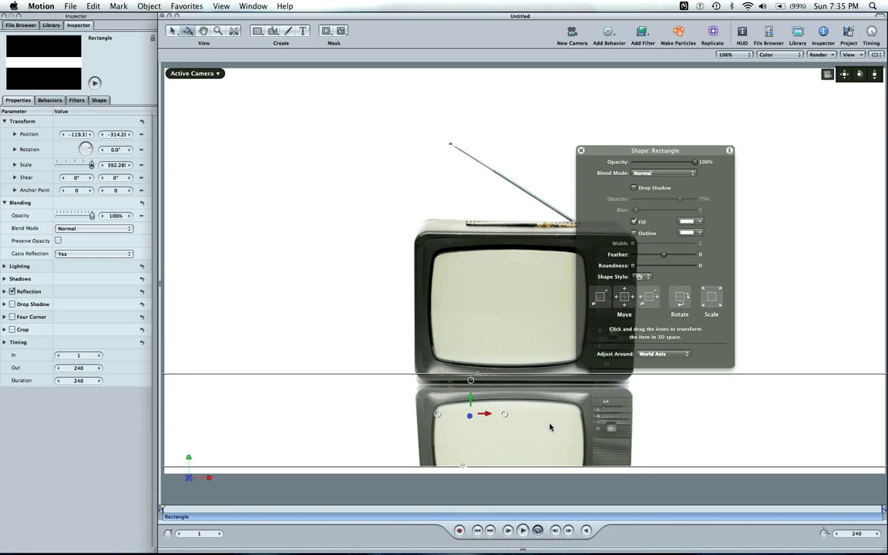
# Set floor Reflectivity to 54% with Falloff on and End Distance 201.
pyautogui.click(5, 291)
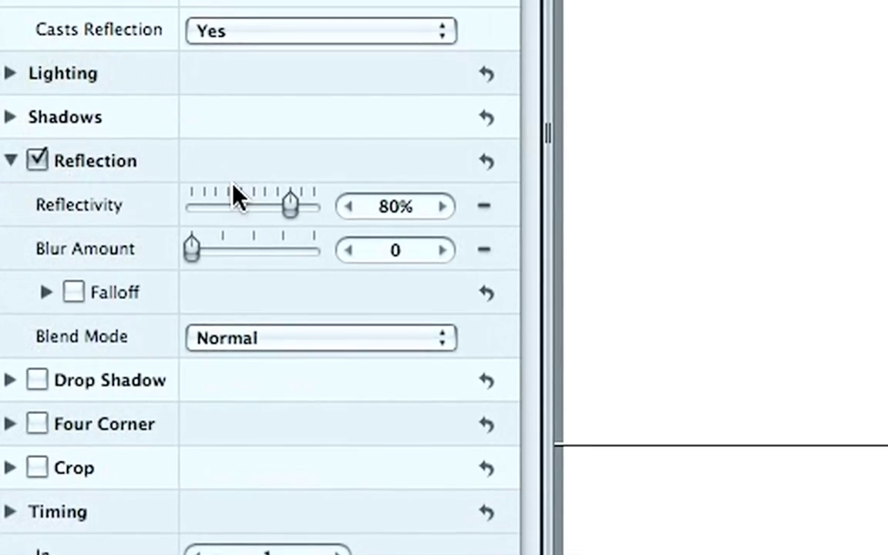
pyautogui.click(247, 199)
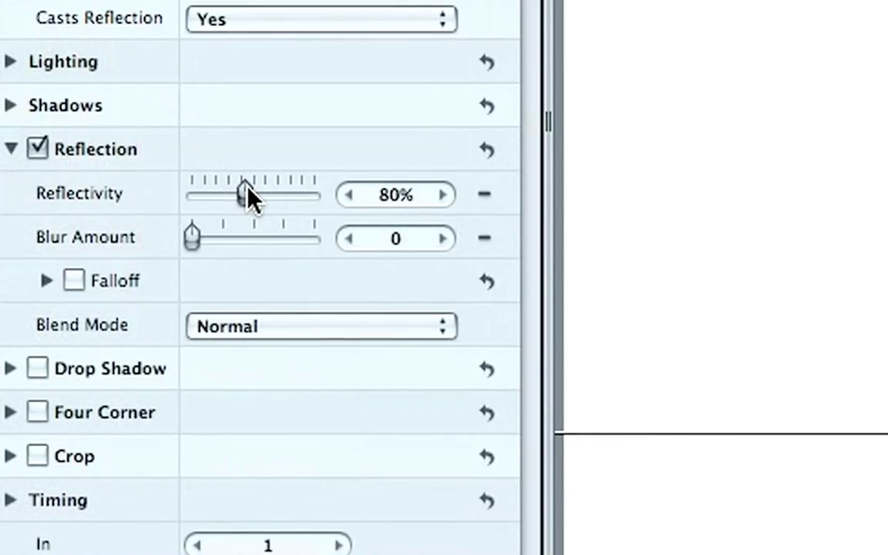
pyautogui.moveTo(248, 185); pyautogui.dragTo(232, 176)
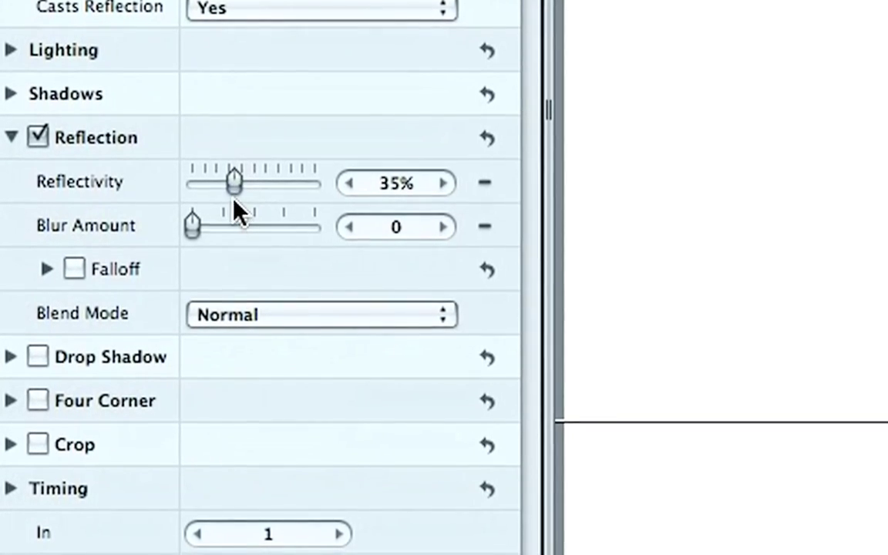
pyautogui.click(74, 268)
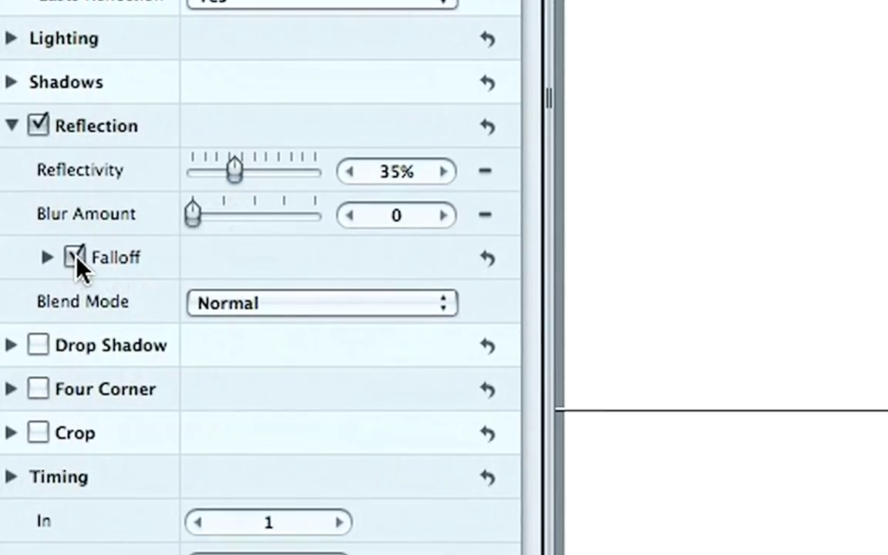
pyautogui.click(49, 259)
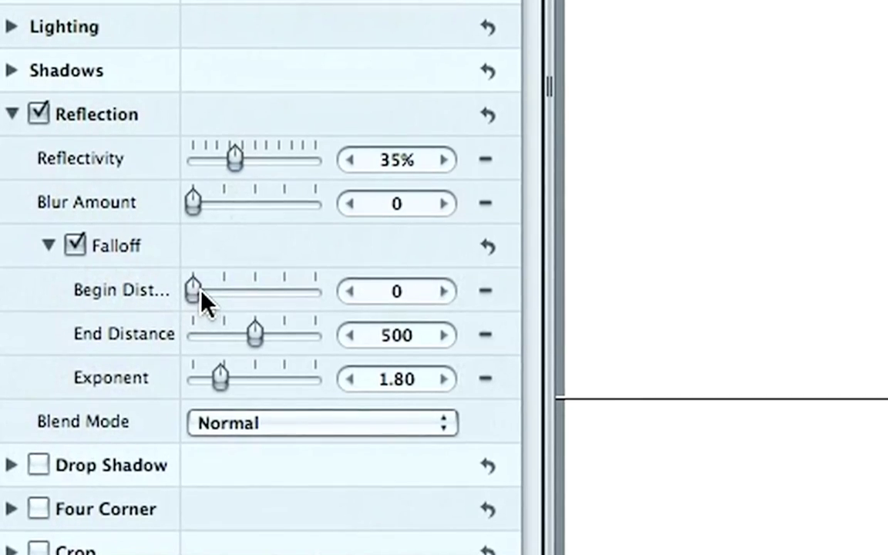
pyautogui.moveTo(224, 330); pyautogui.dragTo(209, 333)
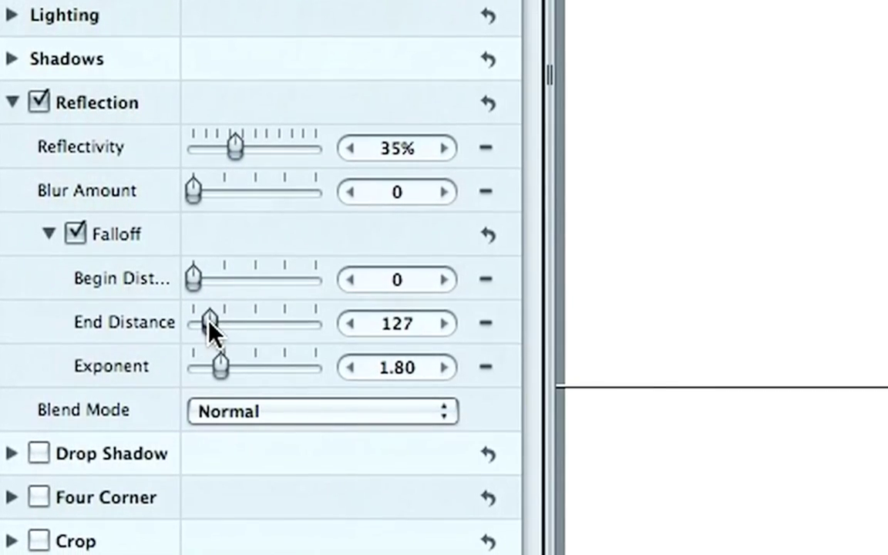
pyautogui.moveTo(238, 144); pyautogui.dragTo(264, 139)
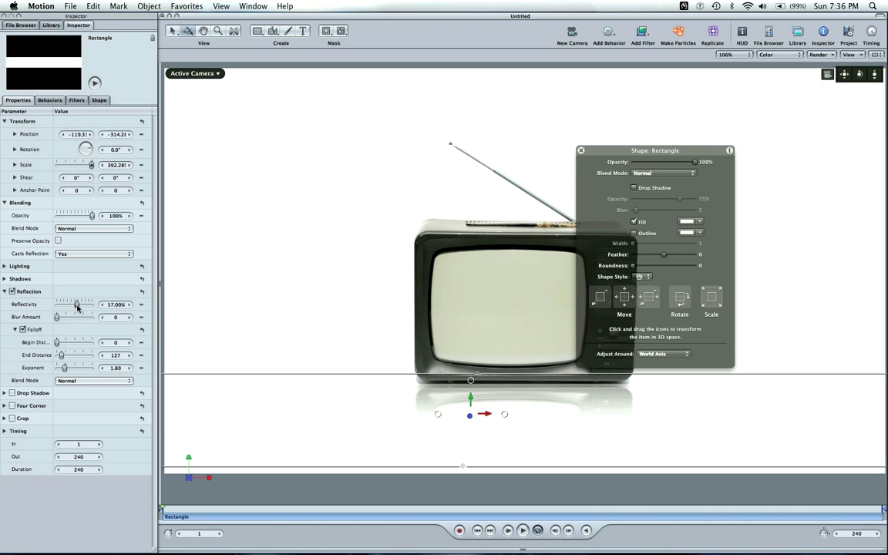
pyautogui.moveTo(77, 306); pyautogui.dragTo(74, 316)
pyautogui.moveTo(60, 357); pyautogui.dragTo(64, 358)
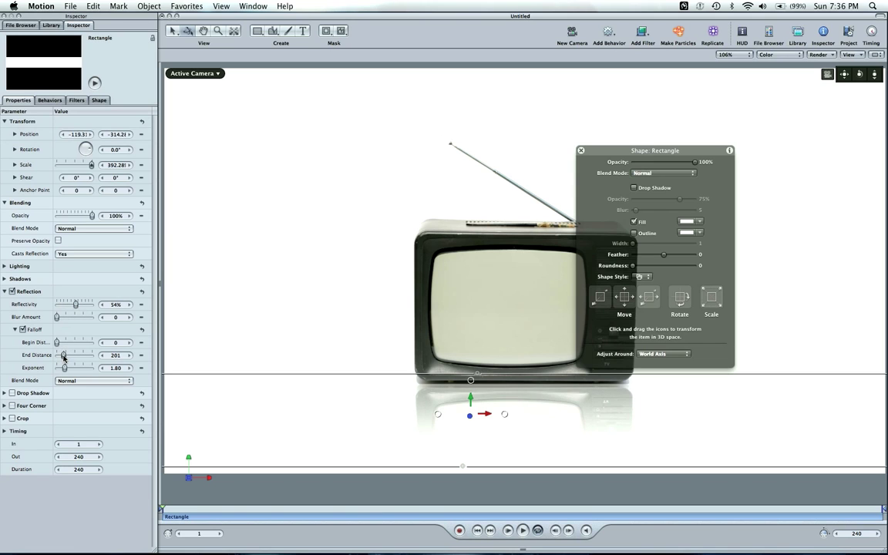
pyautogui.click(551, 420)
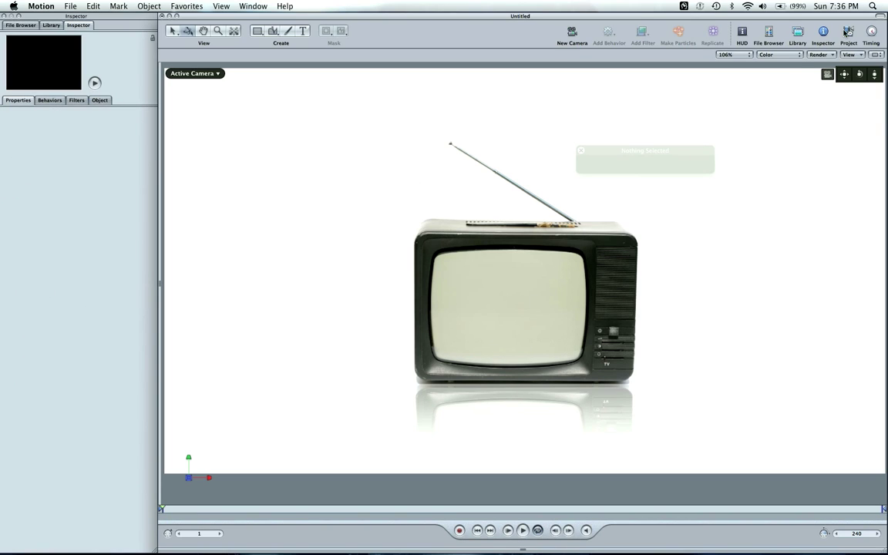
# Duplicate the Old TV layer into an Old TV copy and select the copy.
pyautogui.click(848, 32)
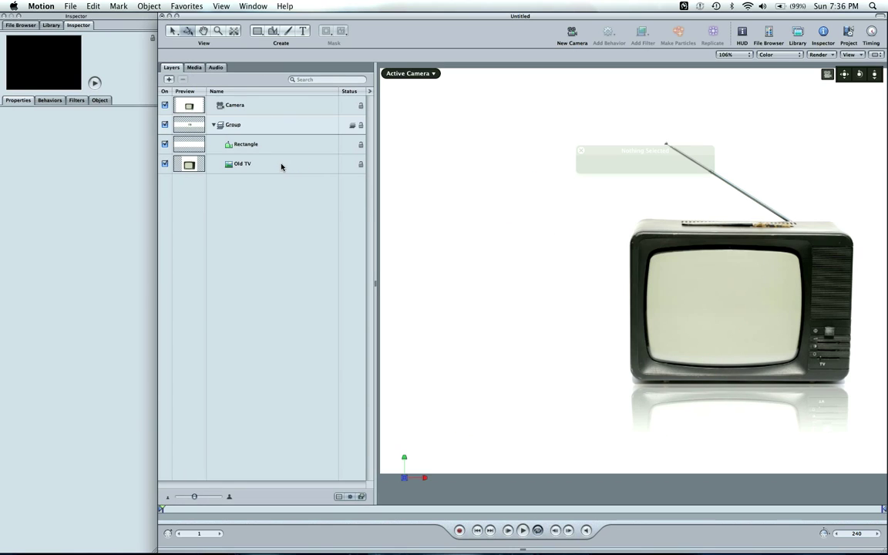
pyautogui.click(282, 167)
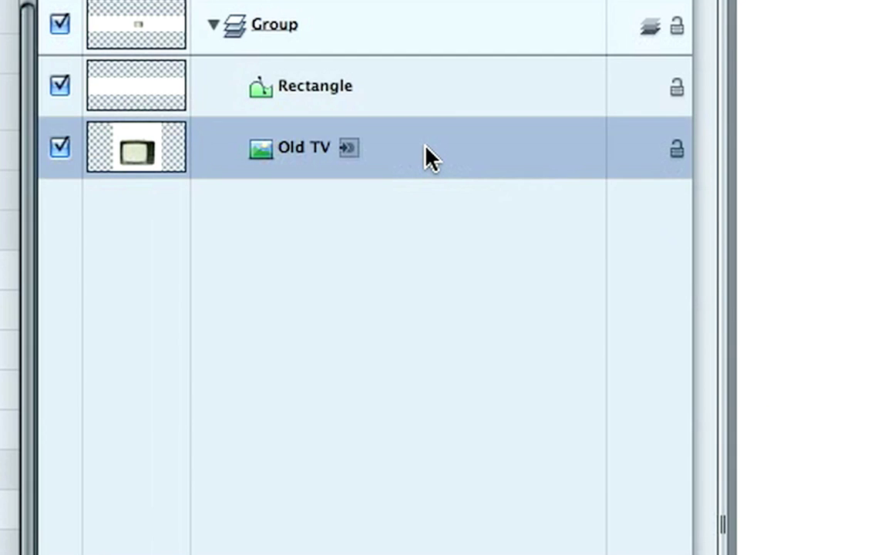
pyautogui.click(437, 386)
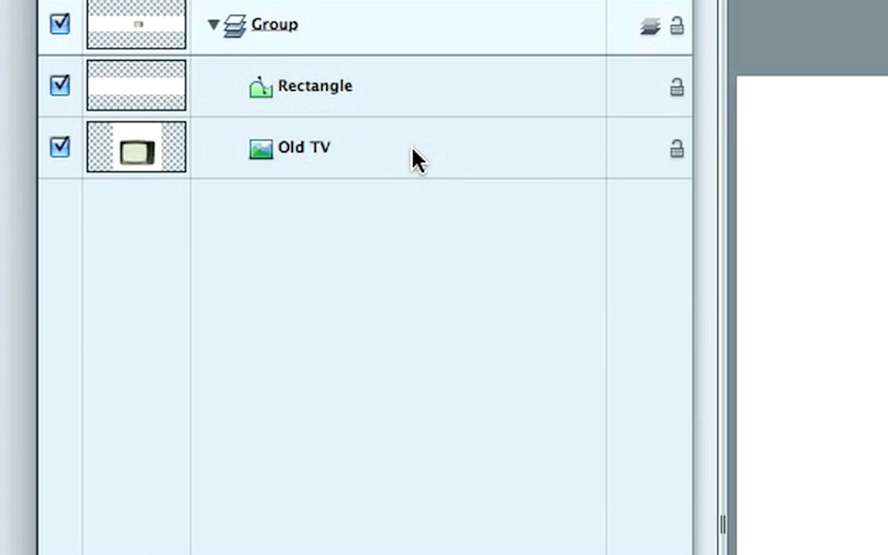
pyautogui.click(390, 159)
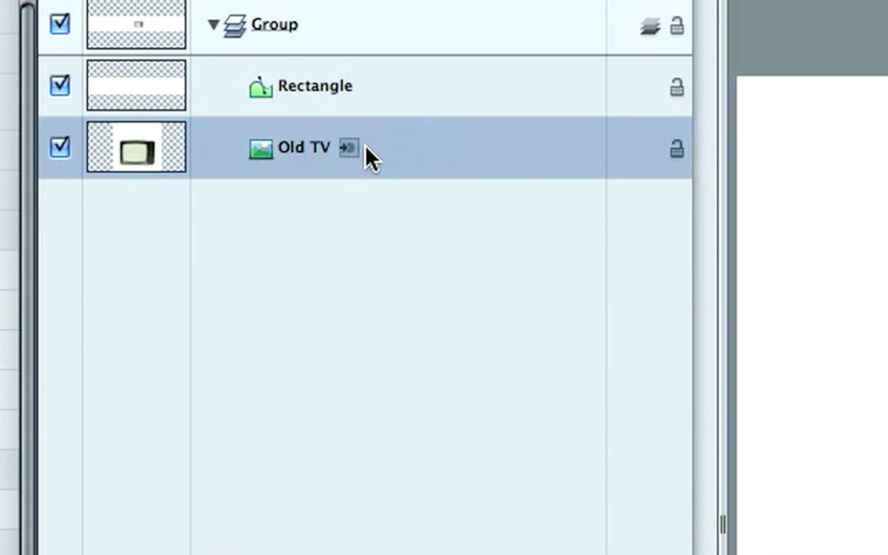
pyautogui.rightClick(387, 147)
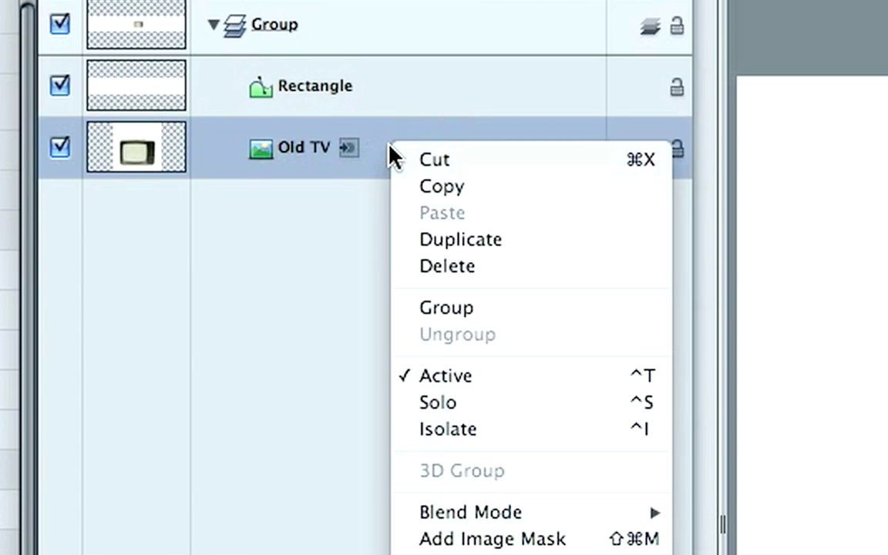
pyautogui.click(461, 241)
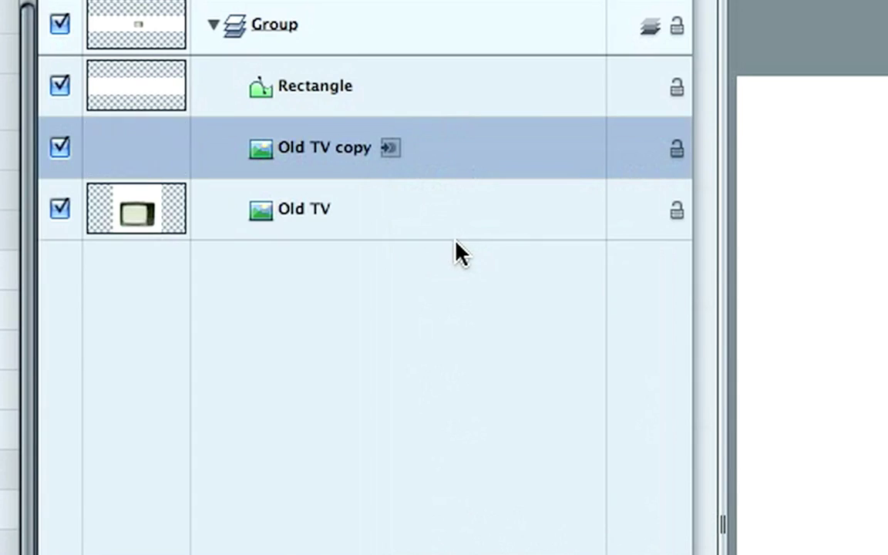
pyautogui.click(406, 470)
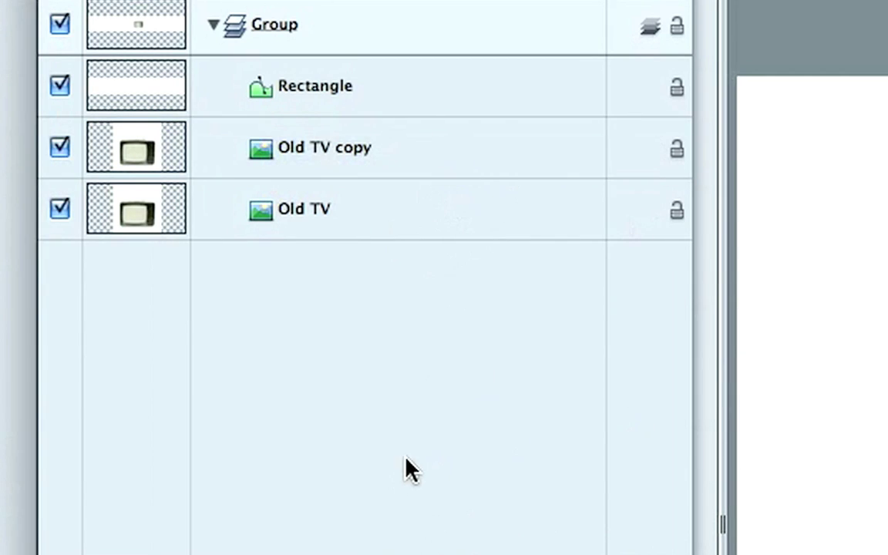
pyautogui.click(469, 140)
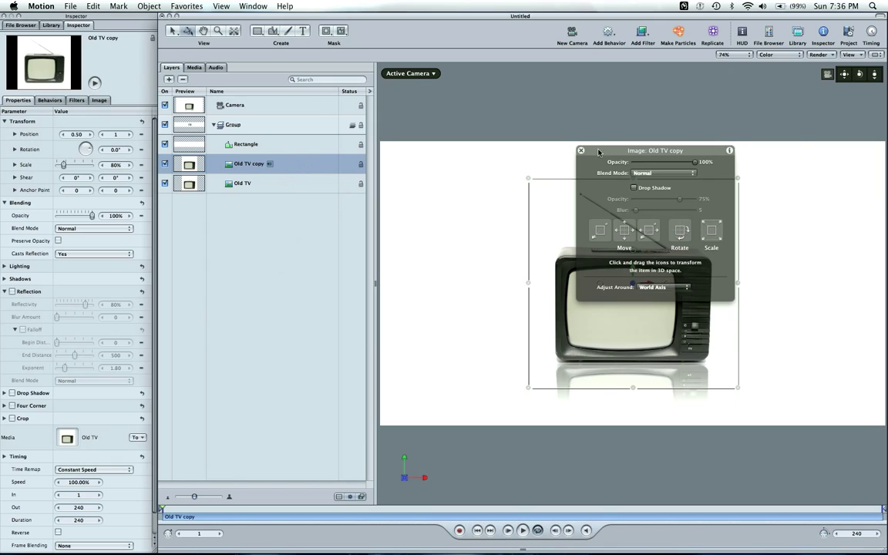
pyautogui.moveTo(540, 134); pyautogui.dragTo(772, 43)
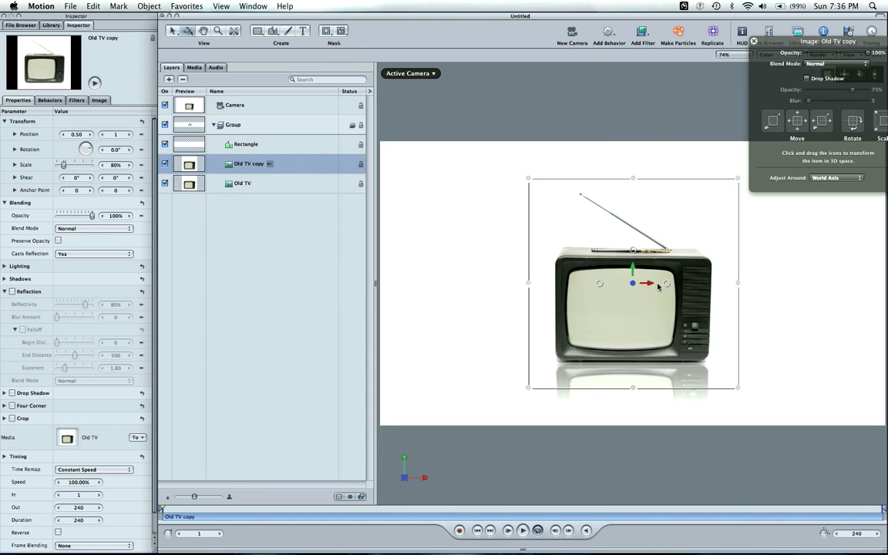
# Zoom in on the TV screen and trace it with a Bezier mask, toggling Old TV to check it.
pyautogui.press('z')
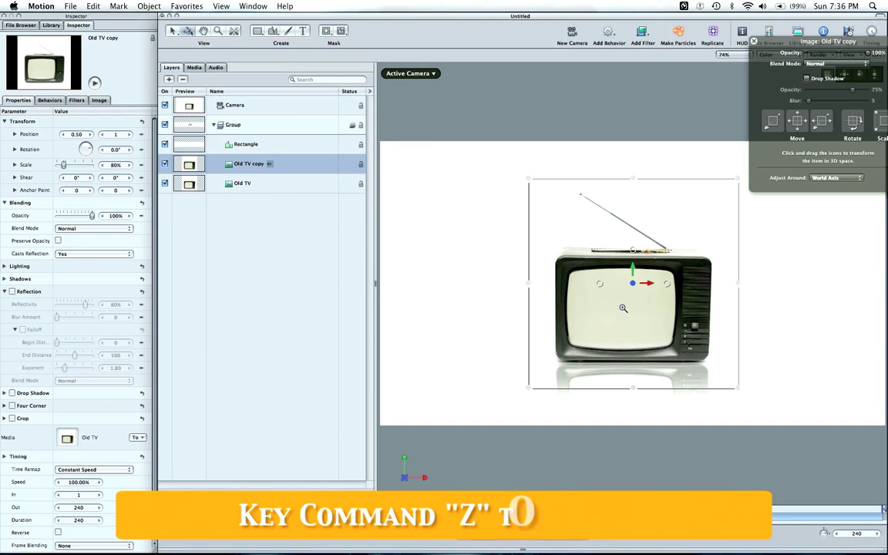
pyautogui.click(639, 311)
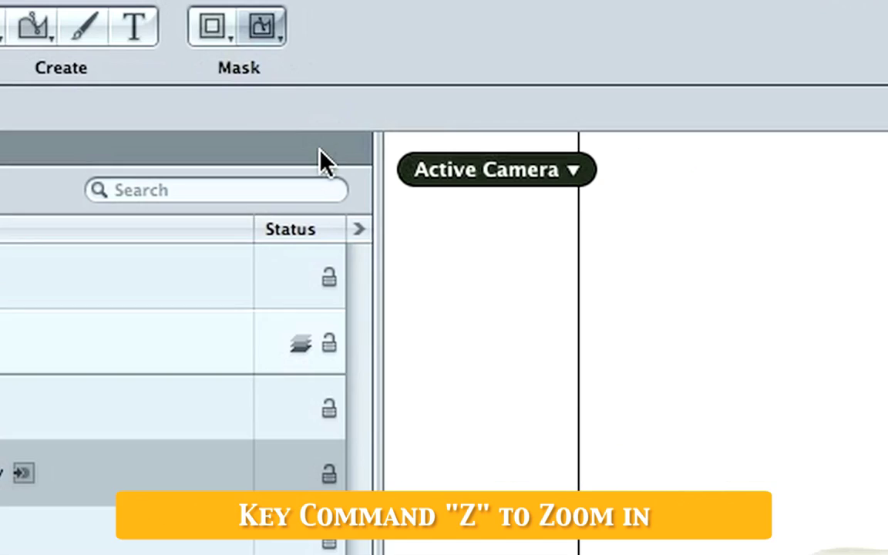
pyautogui.click(347, 34)
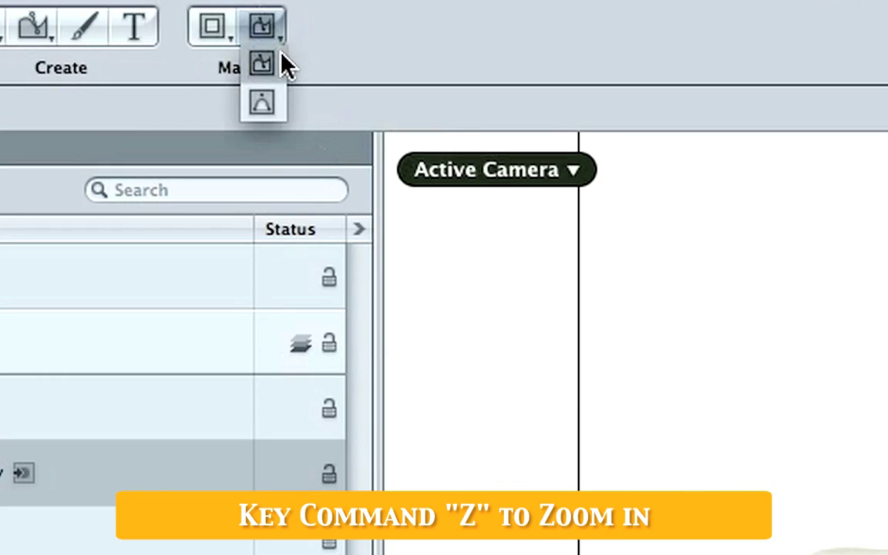
pyautogui.click(277, 69)
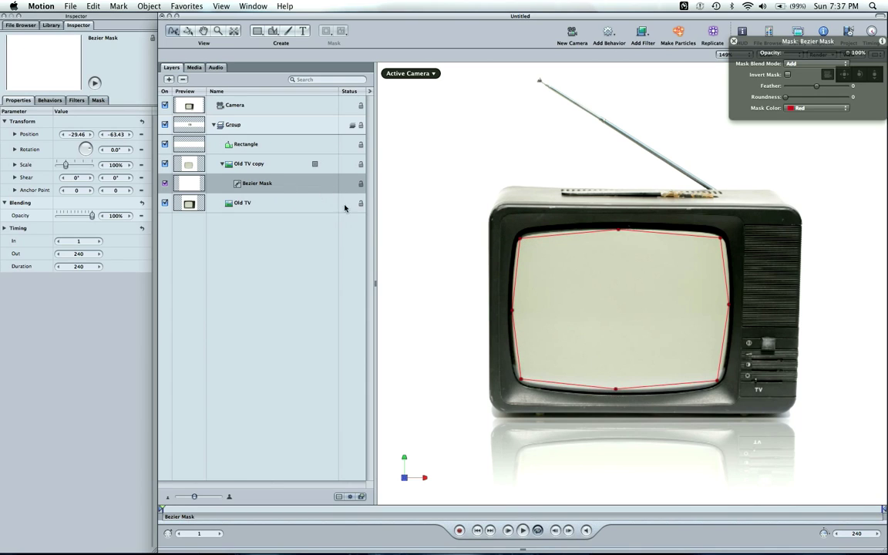
pyautogui.click(164, 203)
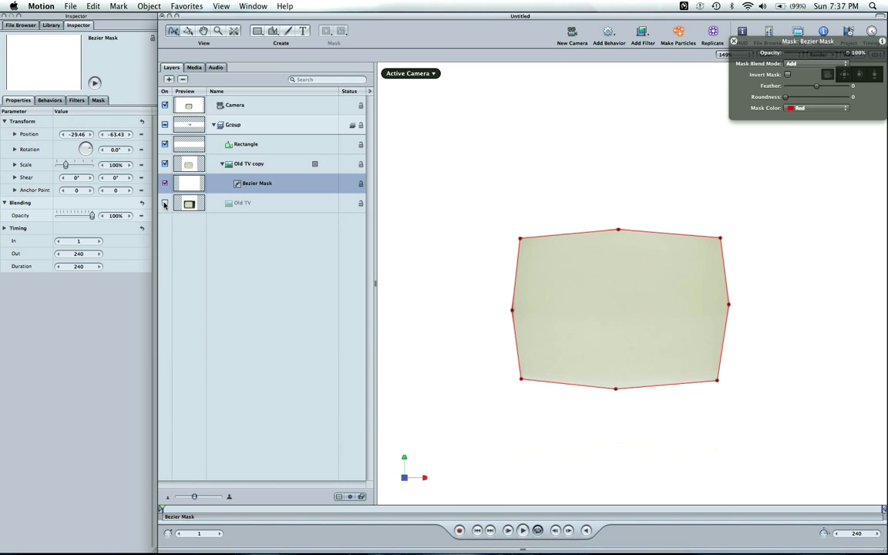
pyautogui.click(164, 203)
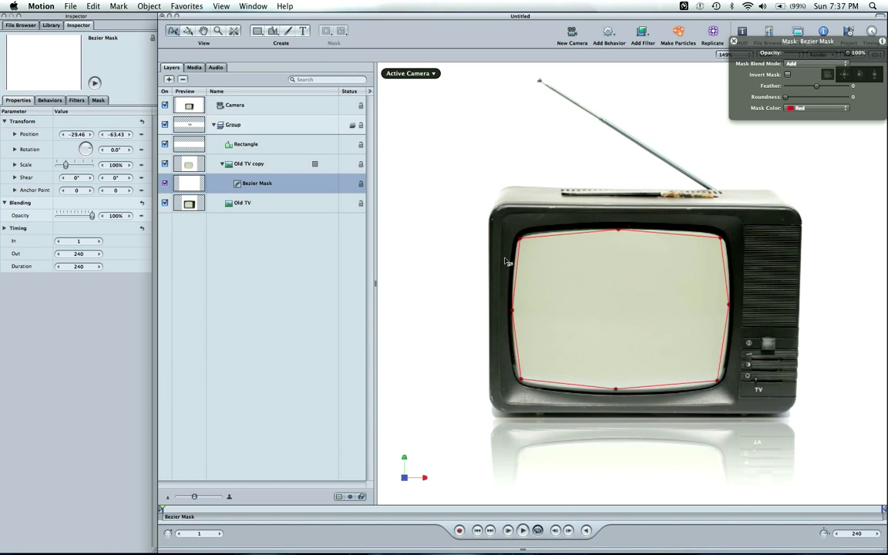
pyautogui.rightClick(523, 240)
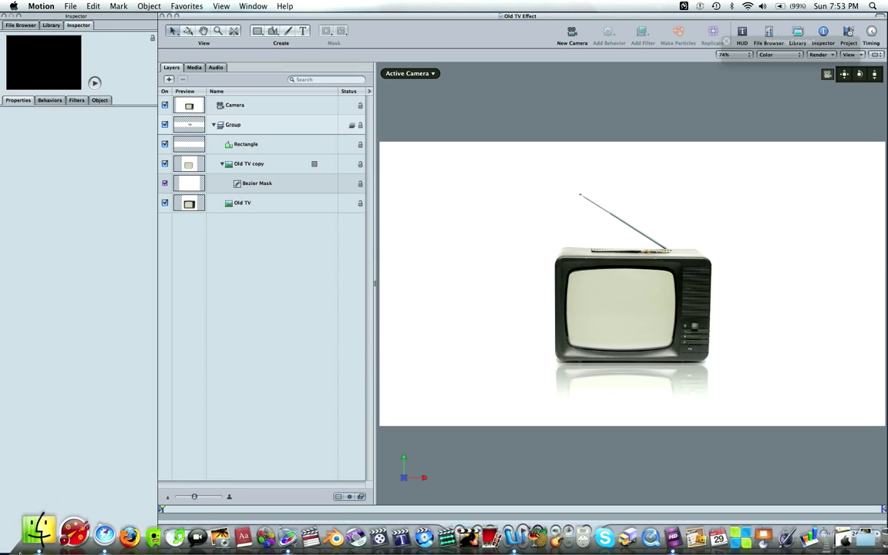
# From Finder's Today list, drag Girl in Field.png onto the Old TV copy layer.
pyautogui.click(34, 533)
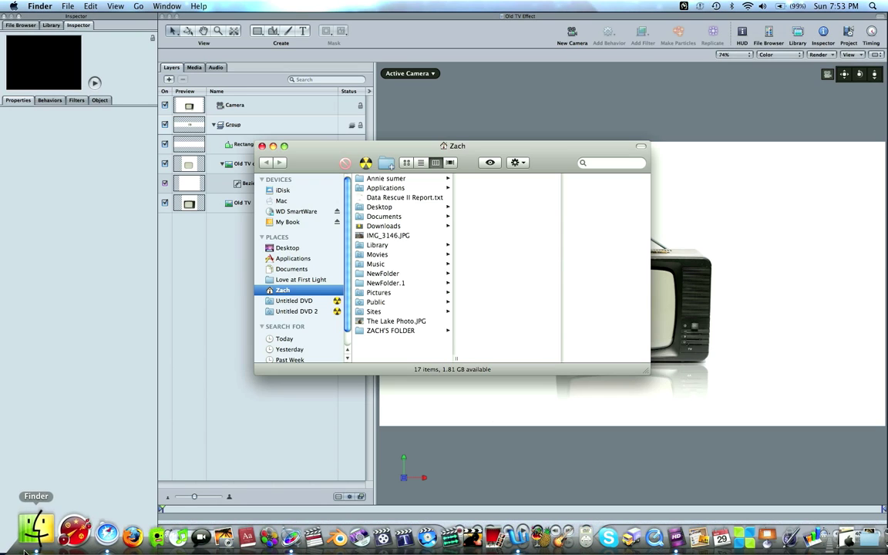
pyautogui.click(288, 248)
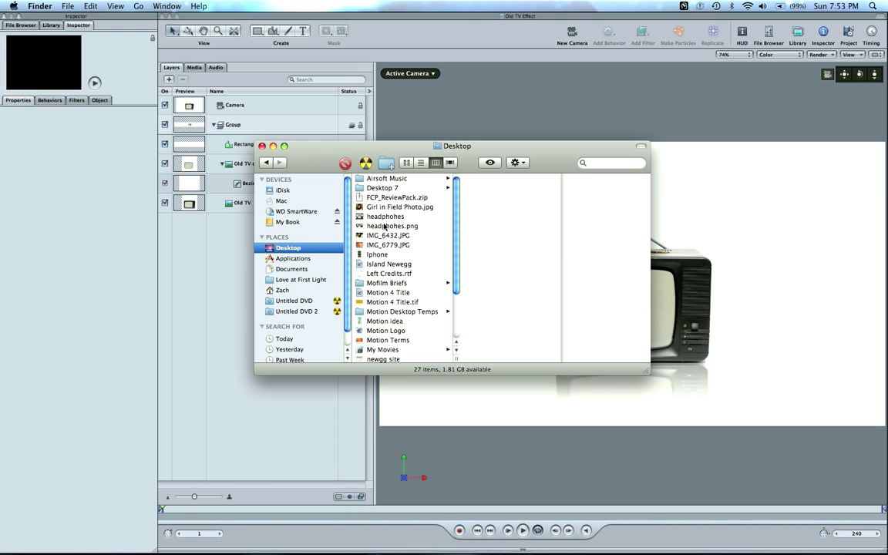
pyautogui.click(293, 339)
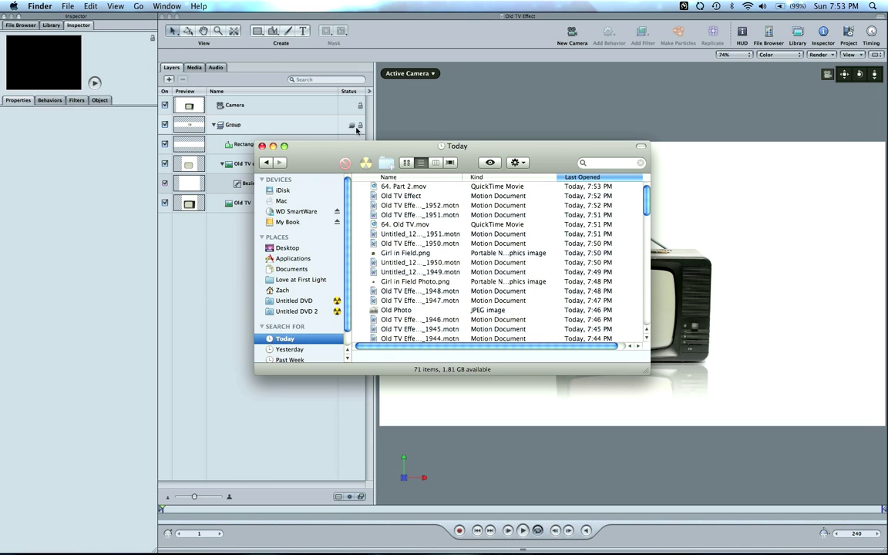
pyautogui.moveTo(316, 146); pyautogui.dragTo(511, 121)
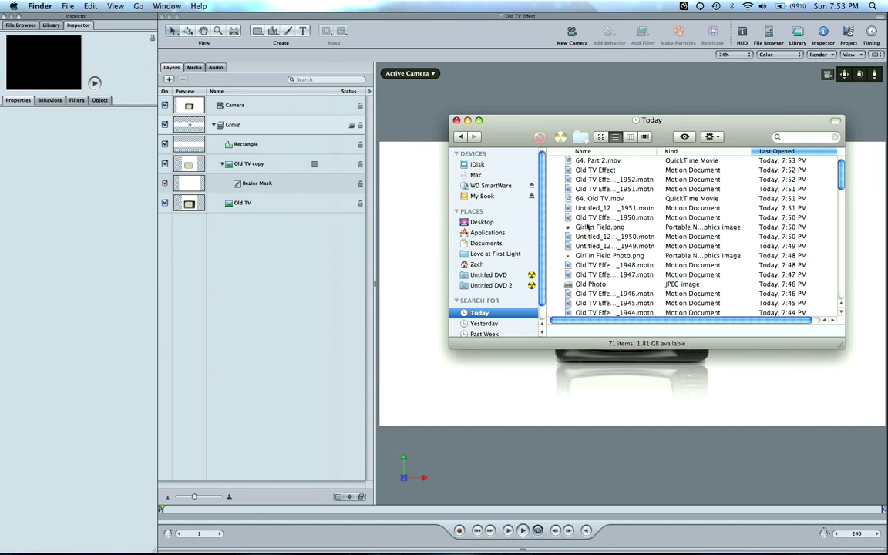
pyautogui.moveTo(588, 226); pyautogui.dragTo(230, 175)
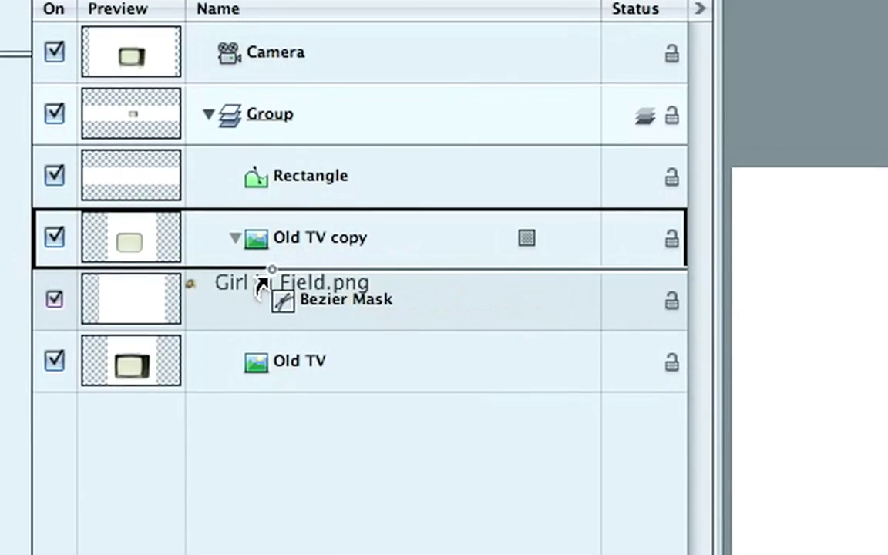
pyautogui.moveTo(262, 285); pyautogui.dragTo(418, 220)
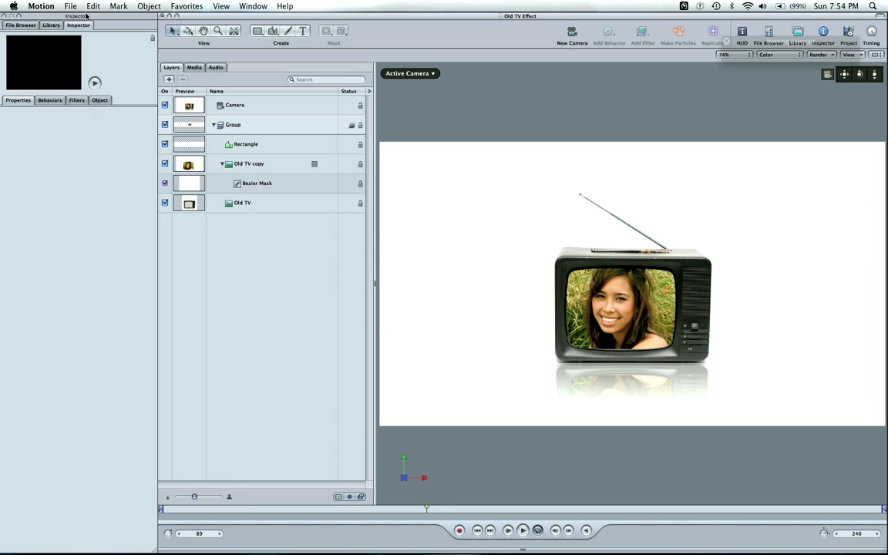
# Open the Library to browse the Filters category.
pyautogui.click(51, 25)
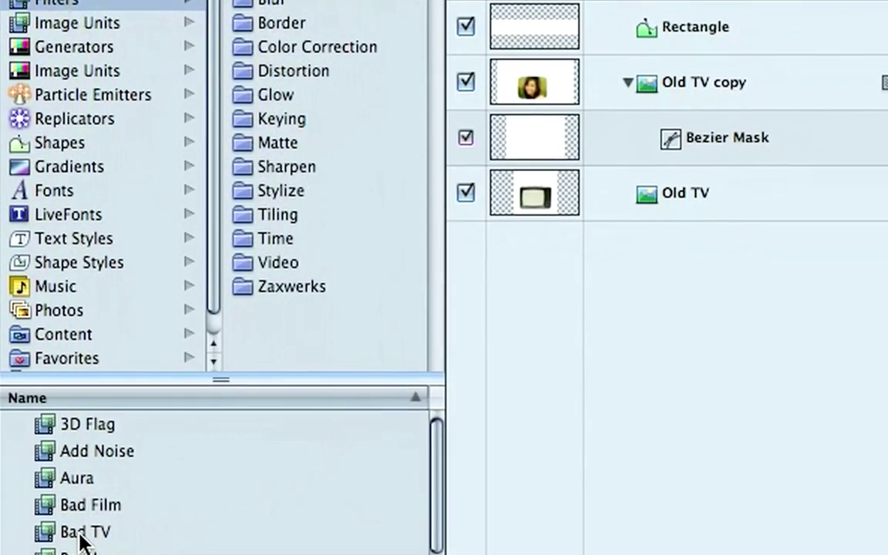
# Drag the Bad TV filter from the Library onto the Old TV copy layer.
pyautogui.click(81, 534)
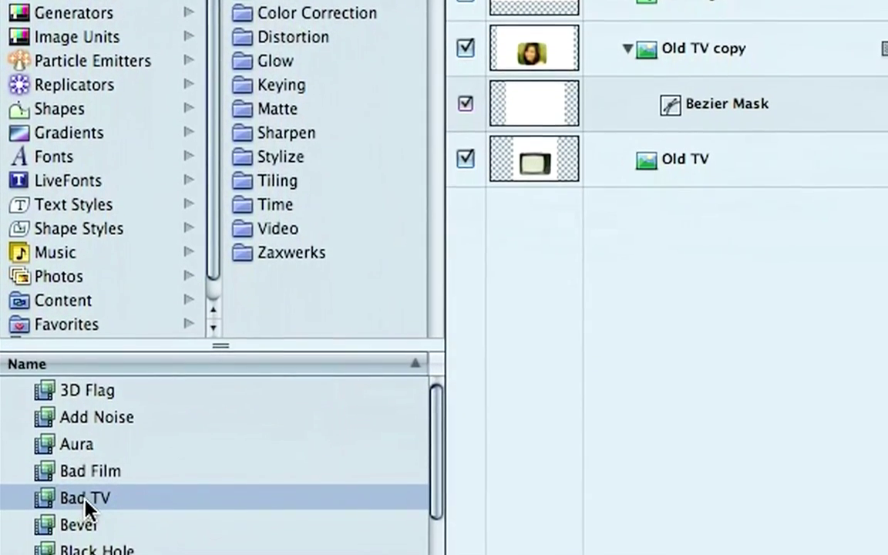
pyautogui.moveTo(85, 501); pyautogui.dragTo(681, 230)
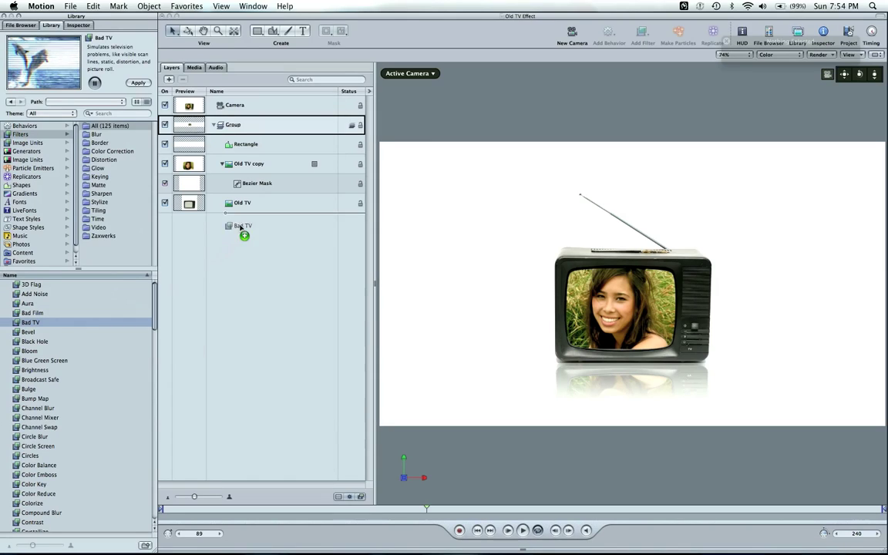
pyautogui.moveTo(239, 226); pyautogui.dragTo(264, 164)
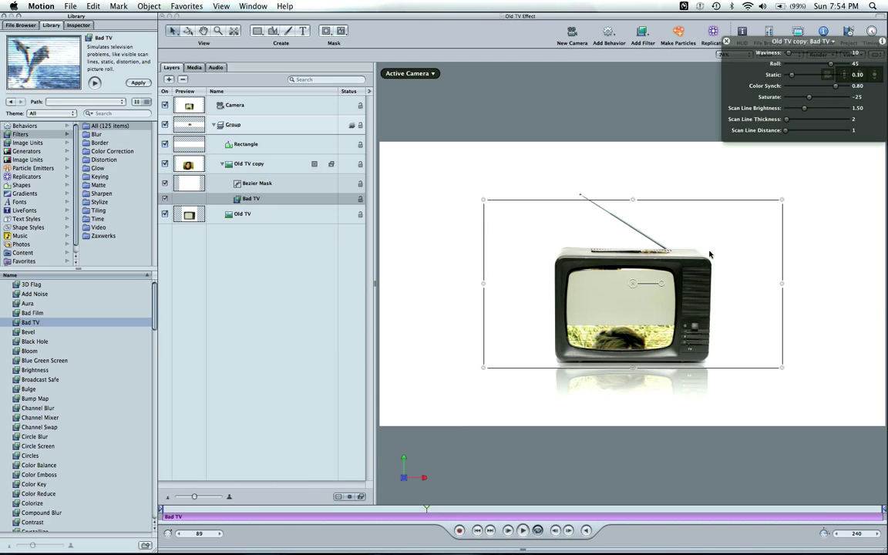
# At frame 108, set Bad TV Roll -8, Waviness 42, more Static and Scan Line Brightness 1.43.
pyautogui.moveTo(426, 509); pyautogui.dragTo(485, 511)
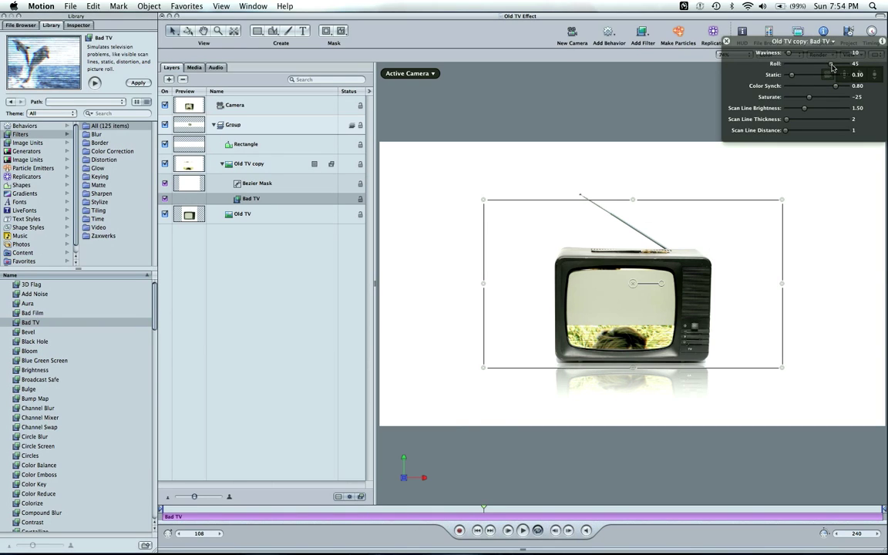
pyautogui.moveTo(829, 67); pyautogui.dragTo(818, 66)
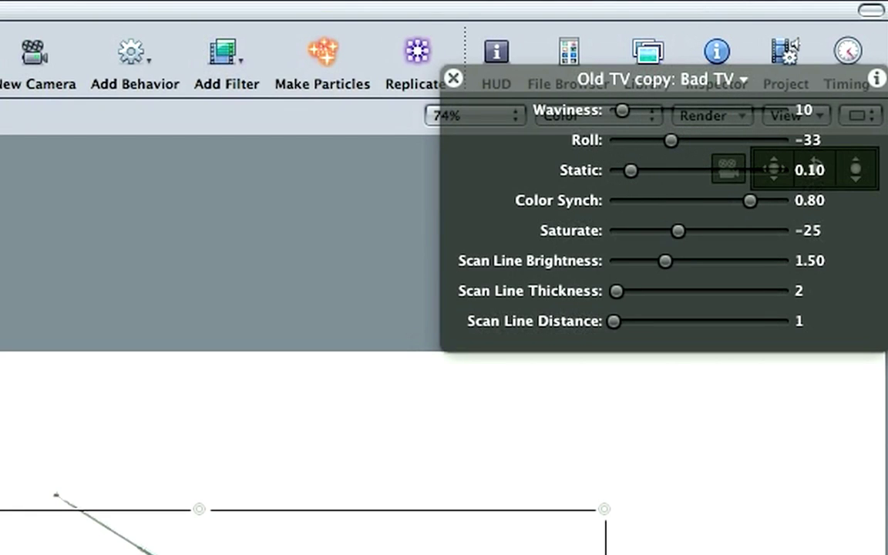
pyautogui.moveTo(646, 114); pyautogui.dragTo(650, 108)
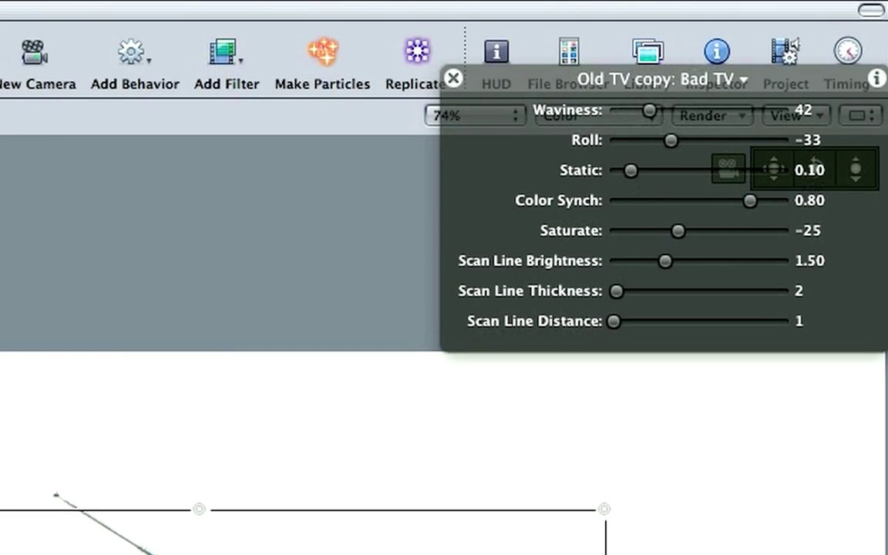
pyautogui.moveTo(632, 165); pyautogui.dragTo(672, 166)
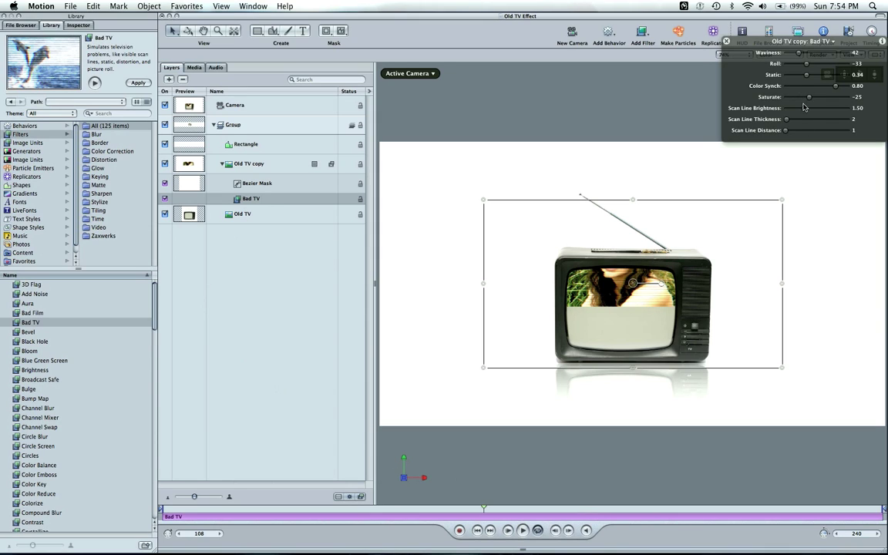
pyautogui.moveTo(805, 110); pyautogui.dragTo(806, 110)
# Preview the effect at frames 122 and 88, then select the Camera layer.
pyautogui.click(526, 511)
pyautogui.click(424, 509)
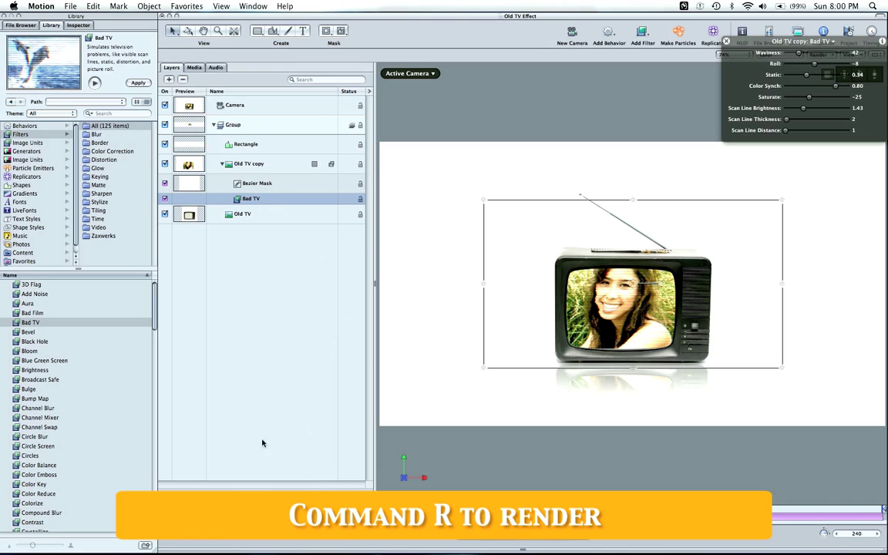
pyautogui.click(260, 109)
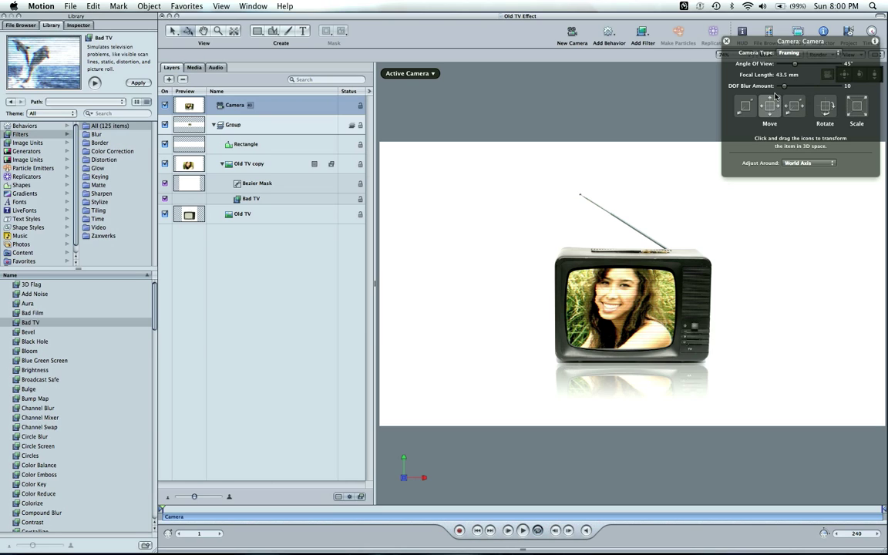
# Pull the camera back with the Camera HUD's Move control so the TV sits smaller.
pyautogui.moveTo(776, 95); pyautogui.dragTo(778, 124)
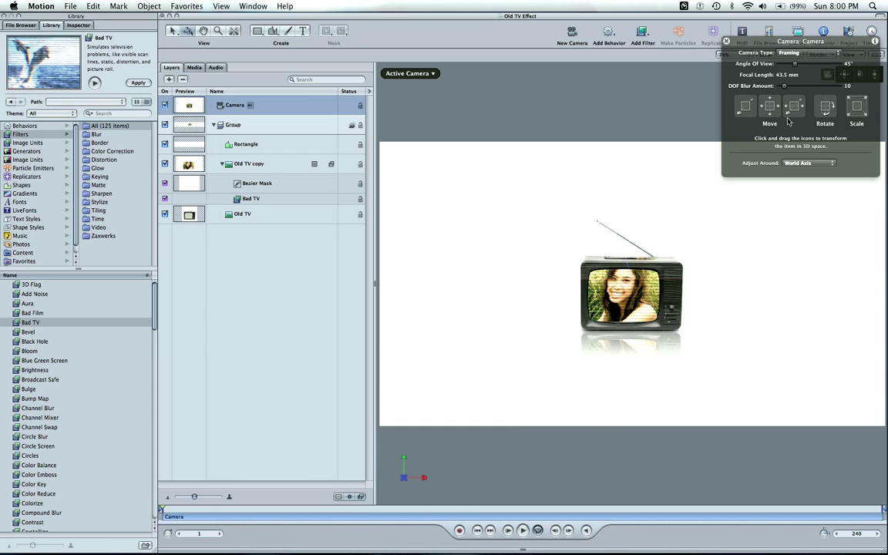
# With Record on, dolly the camera in to a TV close-up at frame 74 and preview full screen.
pyautogui.click(461, 531)
pyautogui.moveTo(308, 509); pyautogui.dragTo(384, 508)
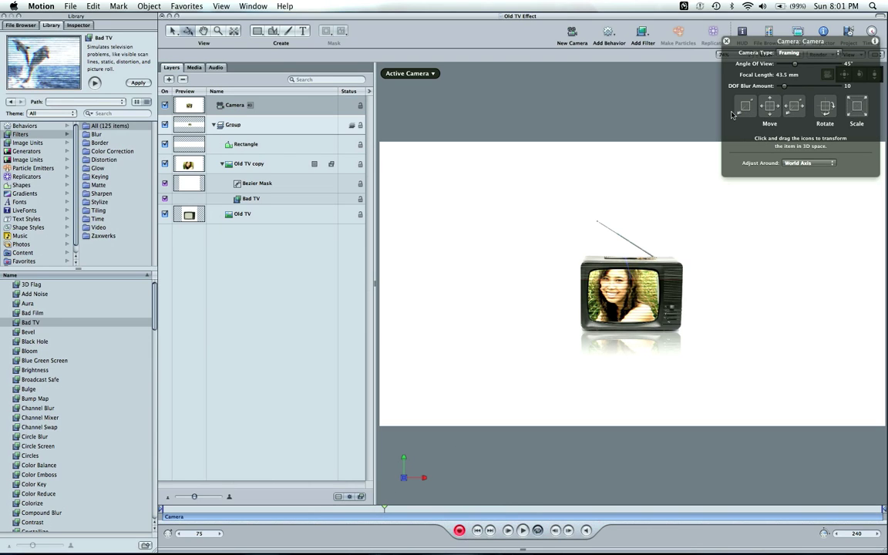
pyautogui.moveTo(811, 46); pyautogui.dragTo(726, 56)
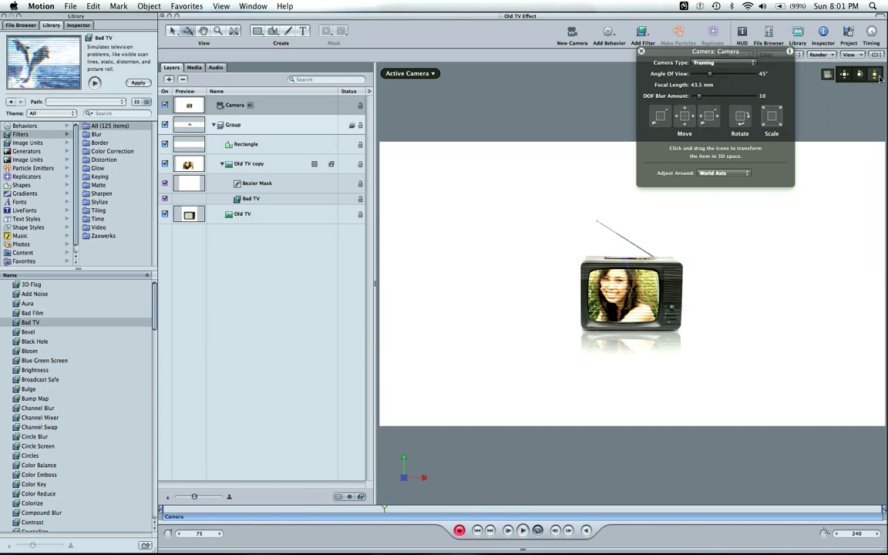
pyautogui.moveTo(880, 78); pyautogui.dragTo(876, 75)
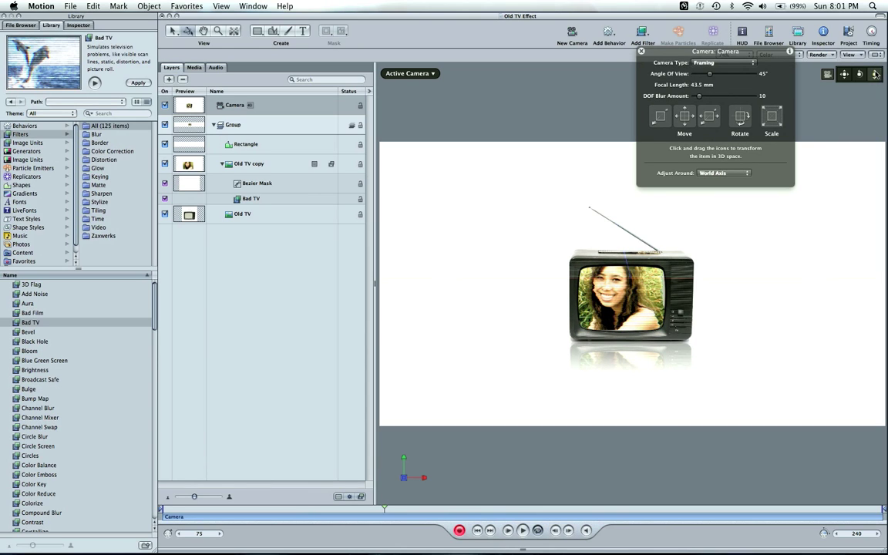
pyautogui.moveTo(876, 75); pyautogui.dragTo(876, 75)
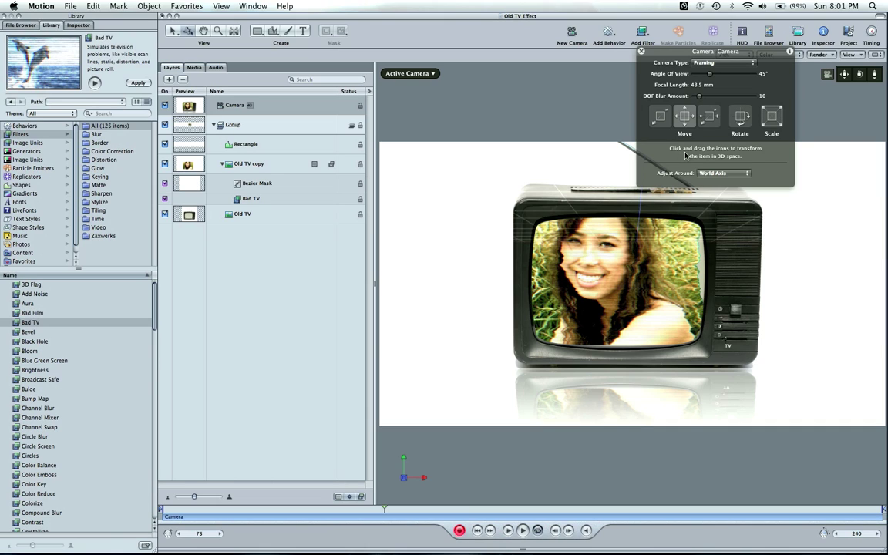
pyautogui.moveTo(687, 155); pyautogui.dragTo(675, 243)
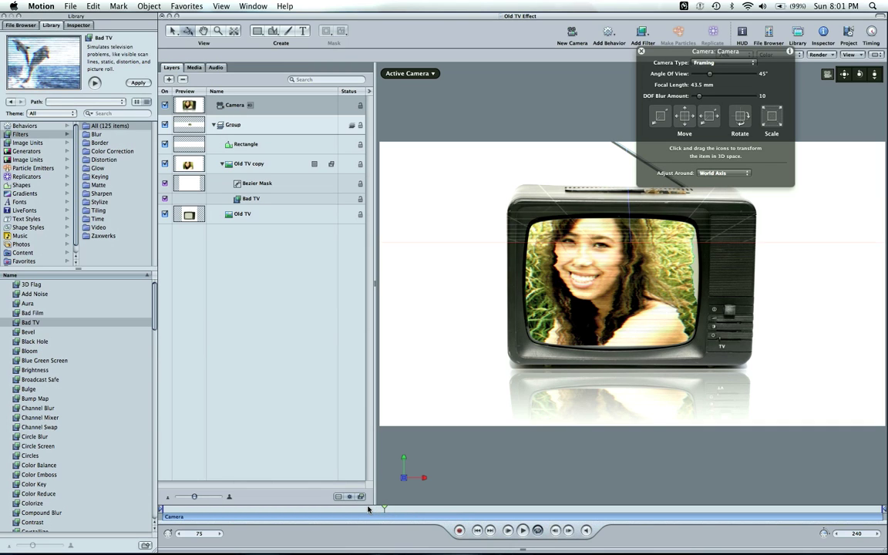
pyautogui.press('F8')
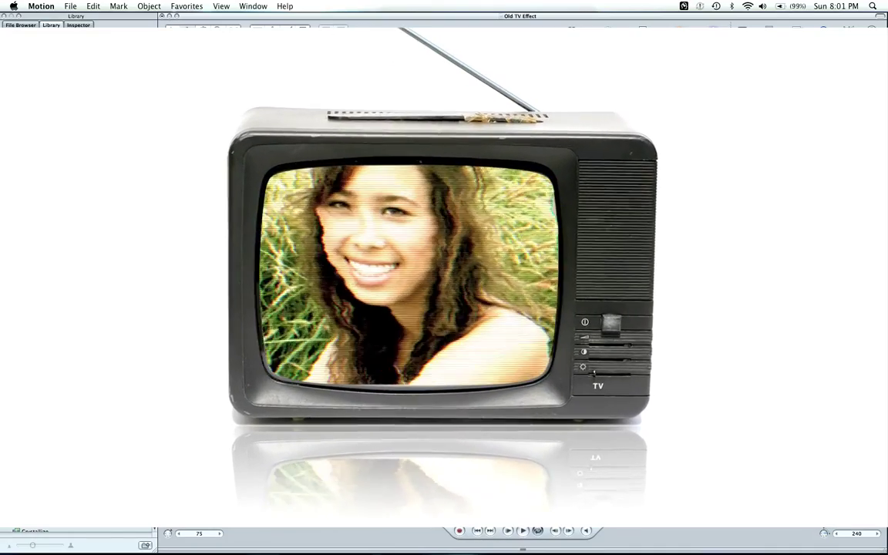
pyautogui.press('F8')
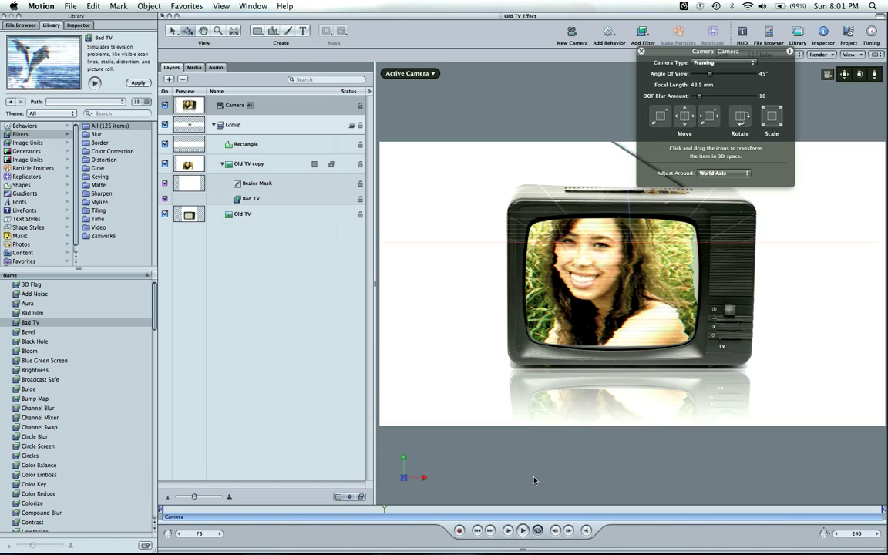